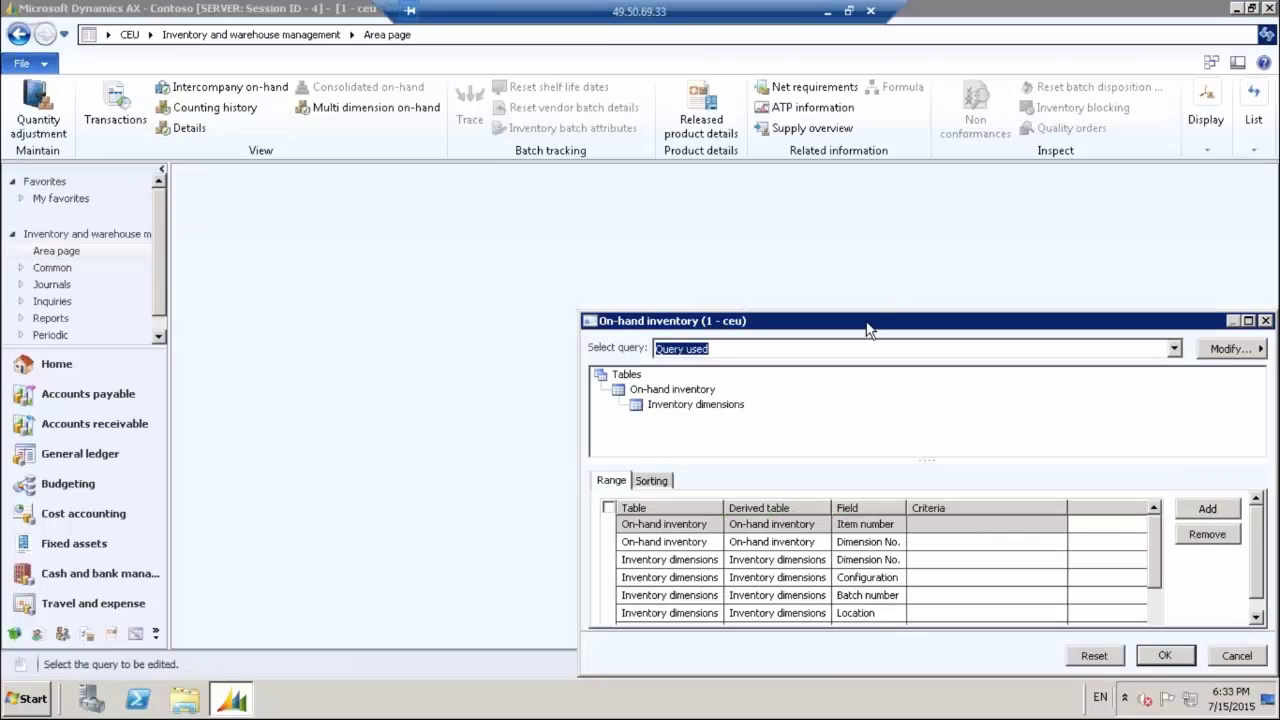
Run the on-hand inventory query without any criteria and select item 0001, Youth Accessory Combo Set
drag(867, 330, 585, 220)
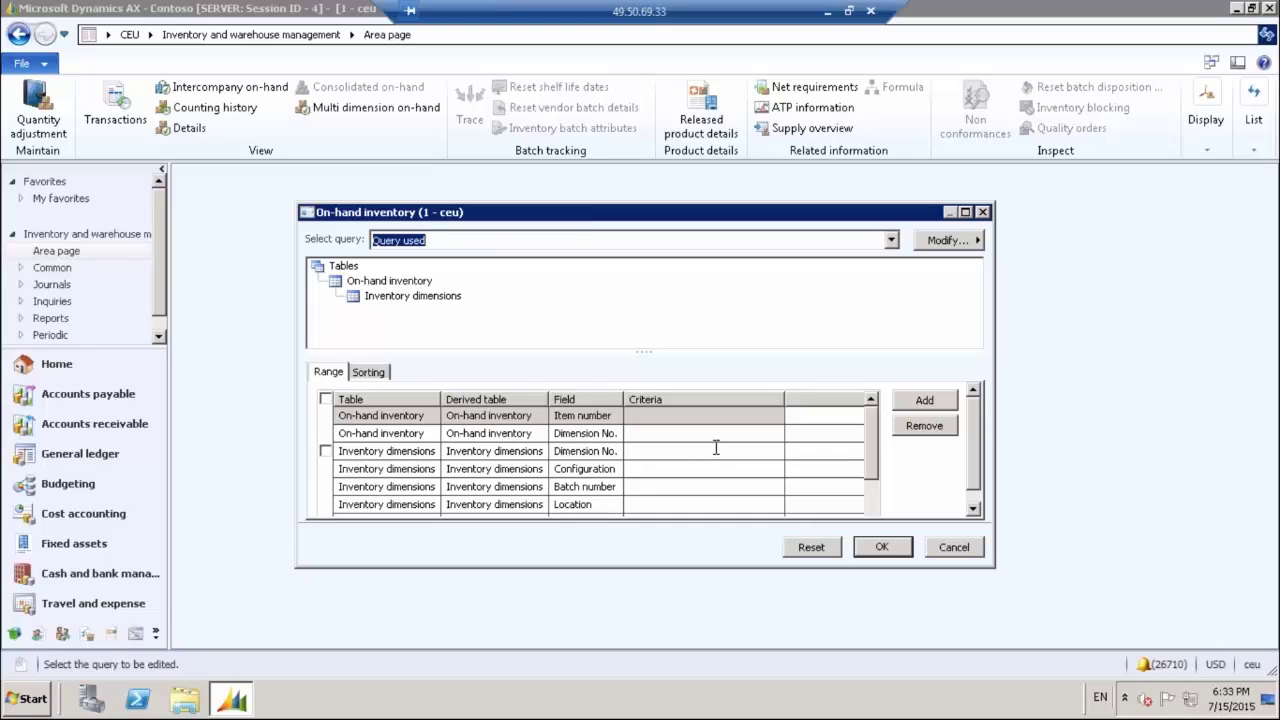
click(884, 550)
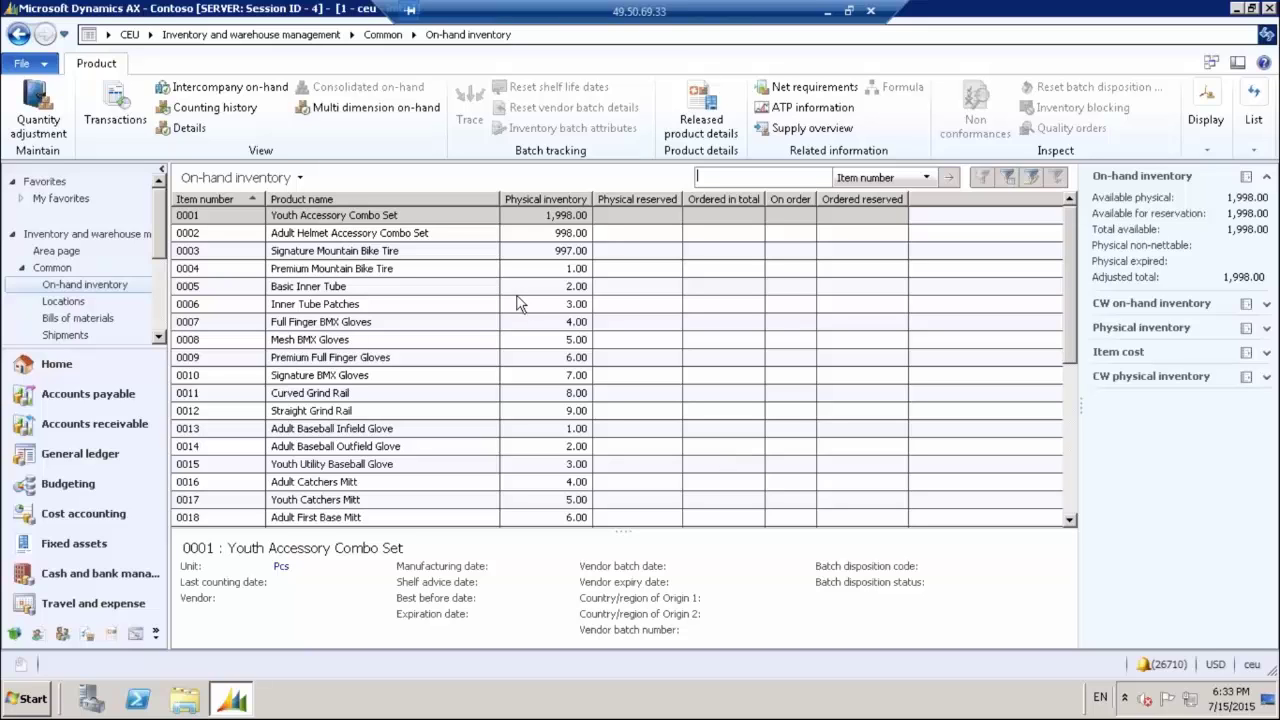
click(195, 216)
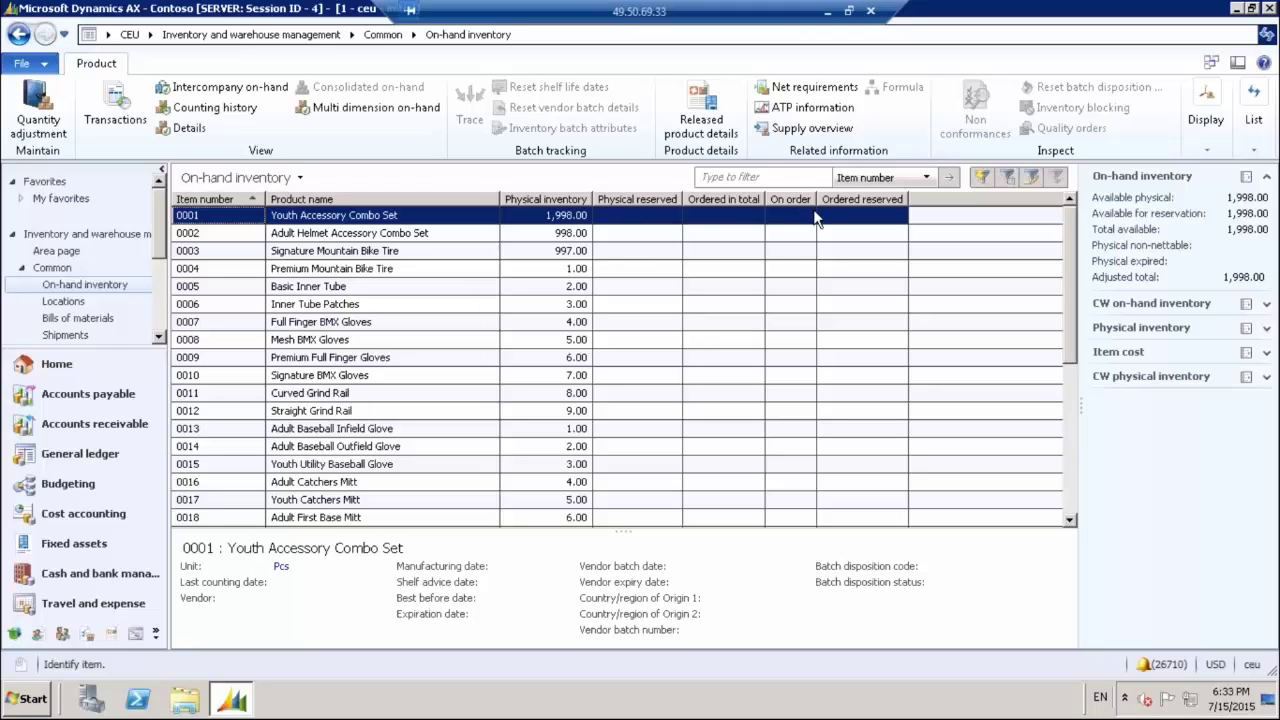
Review item 0001's physical reserved, ordered in total, on order and ordered reserved quantities
click(622, 222)
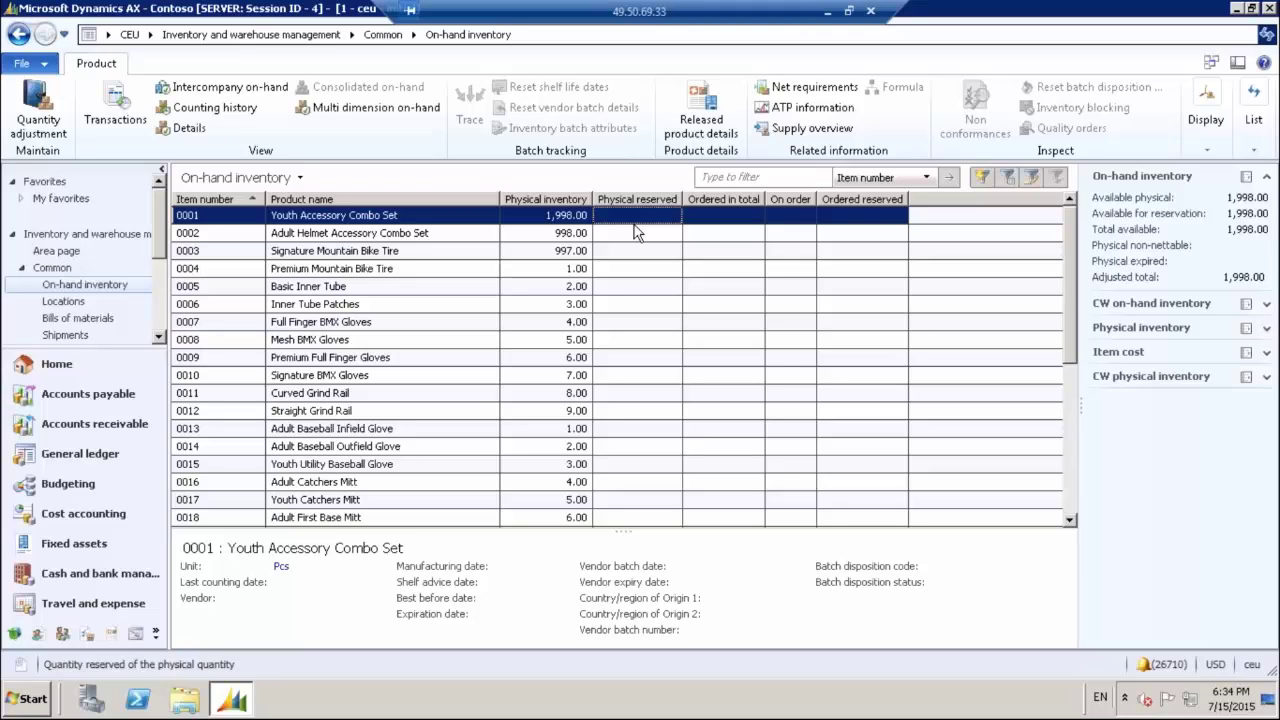
click(733, 216)
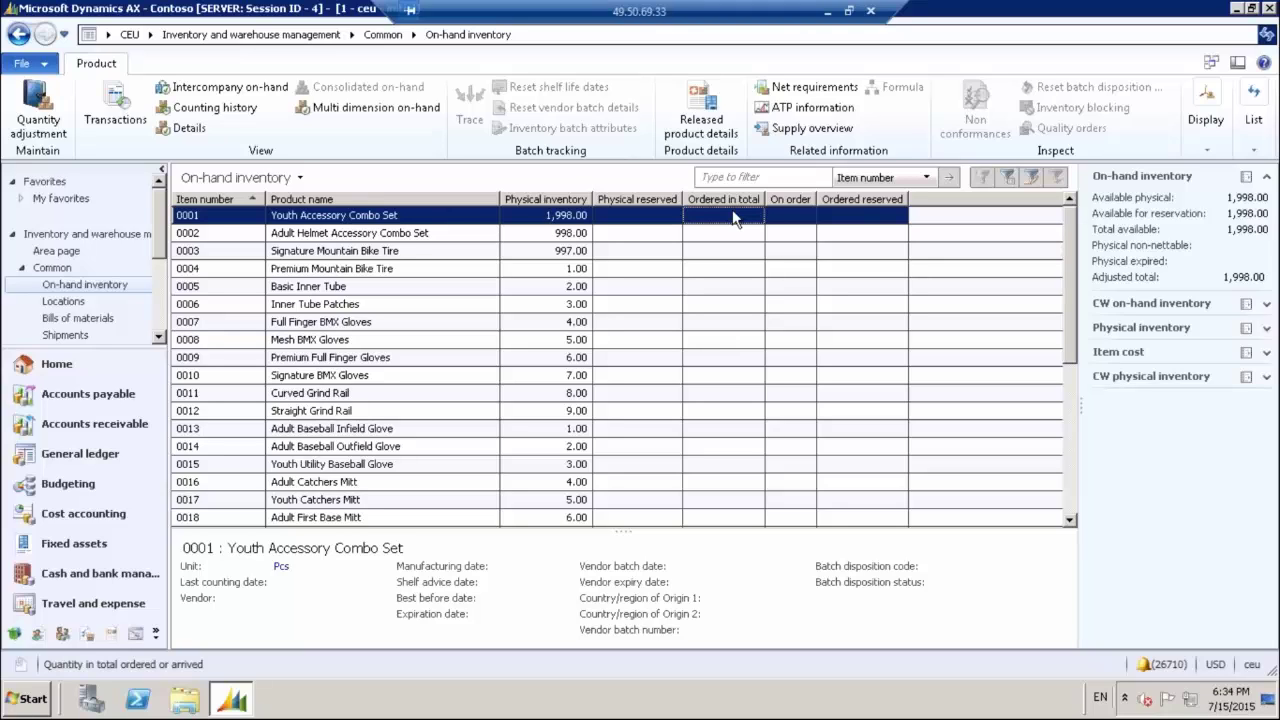
click(790, 218)
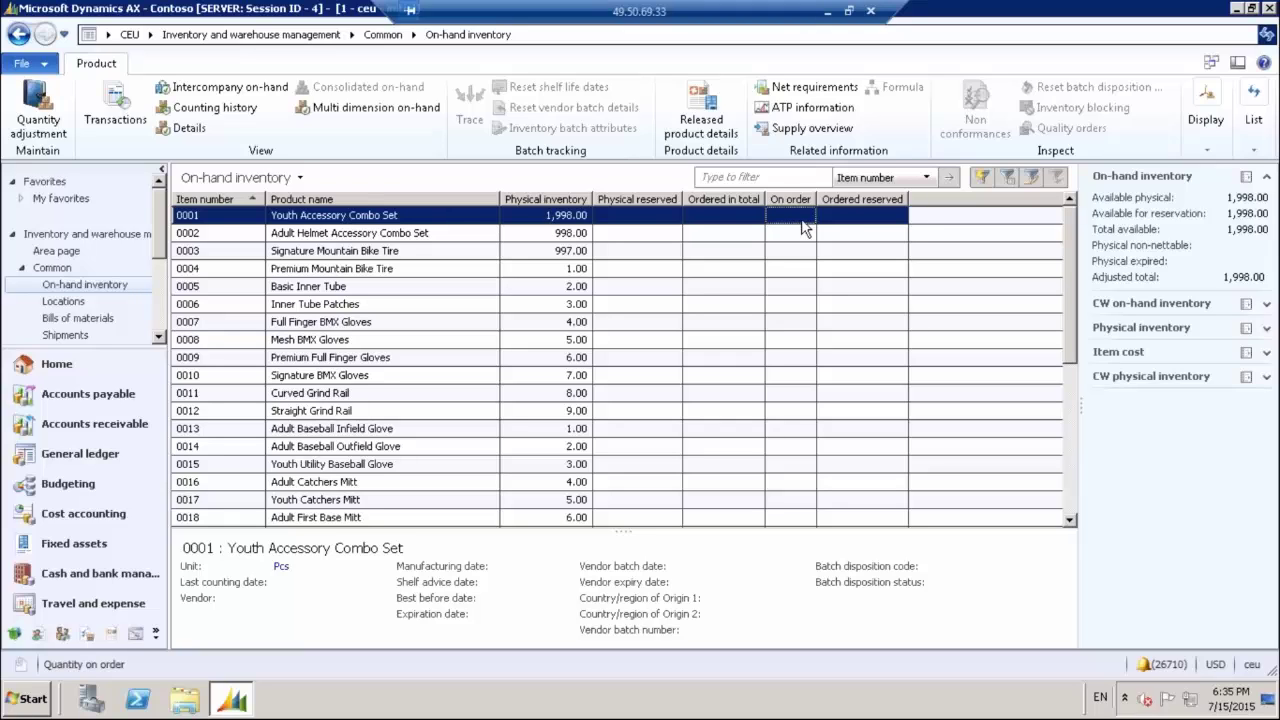
click(847, 221)
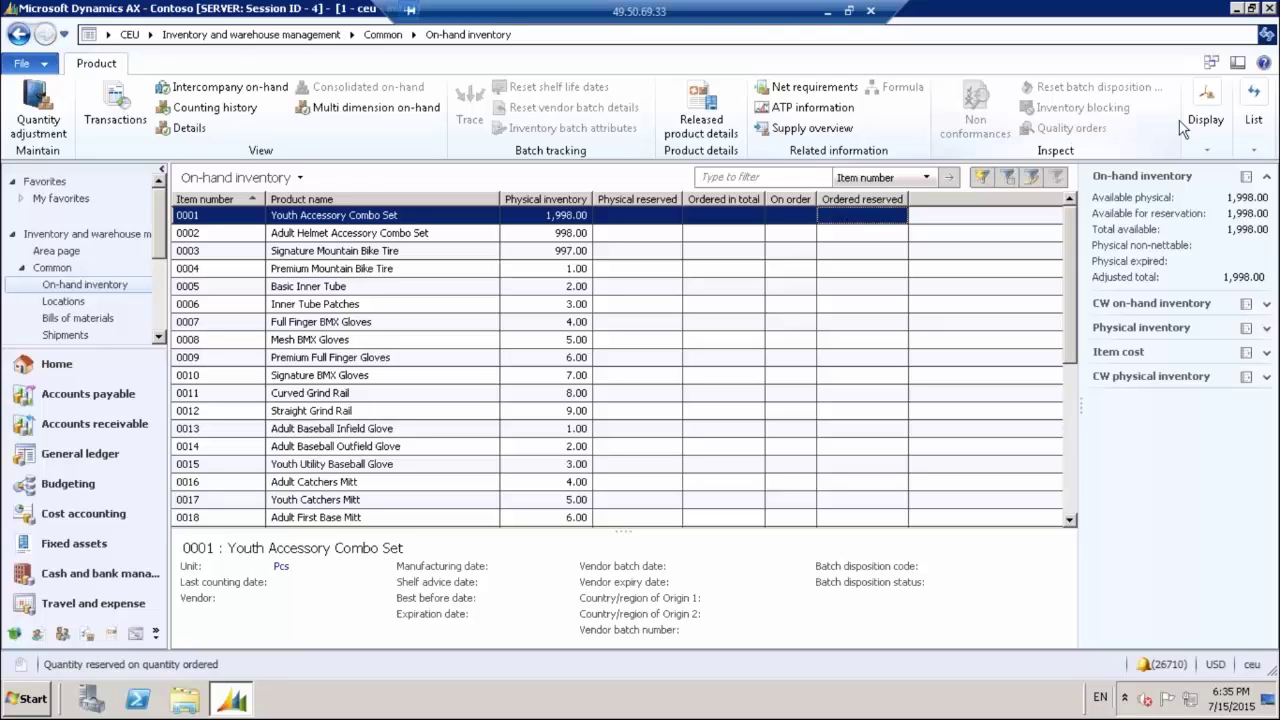
Open the quantity adjustment for item 0001, review its on-hand line and inventory dimensions, and cancel without changing the count
click(55, 125)
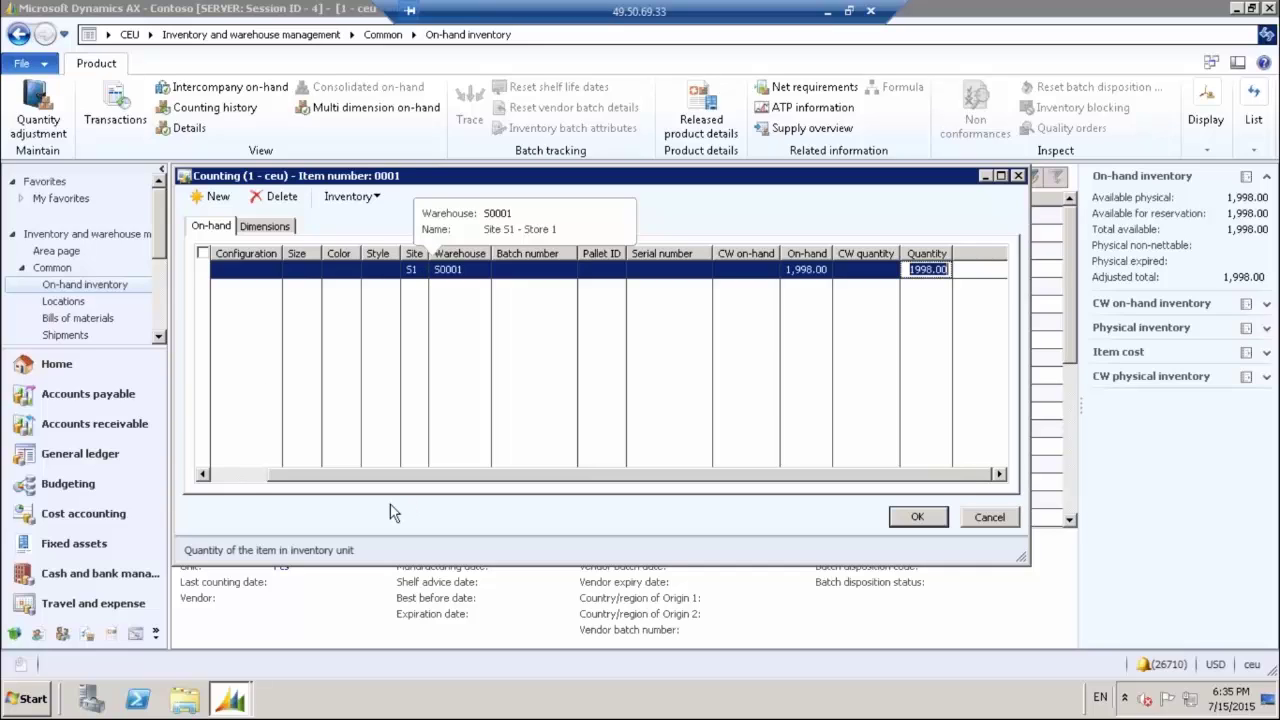
click(233, 477)
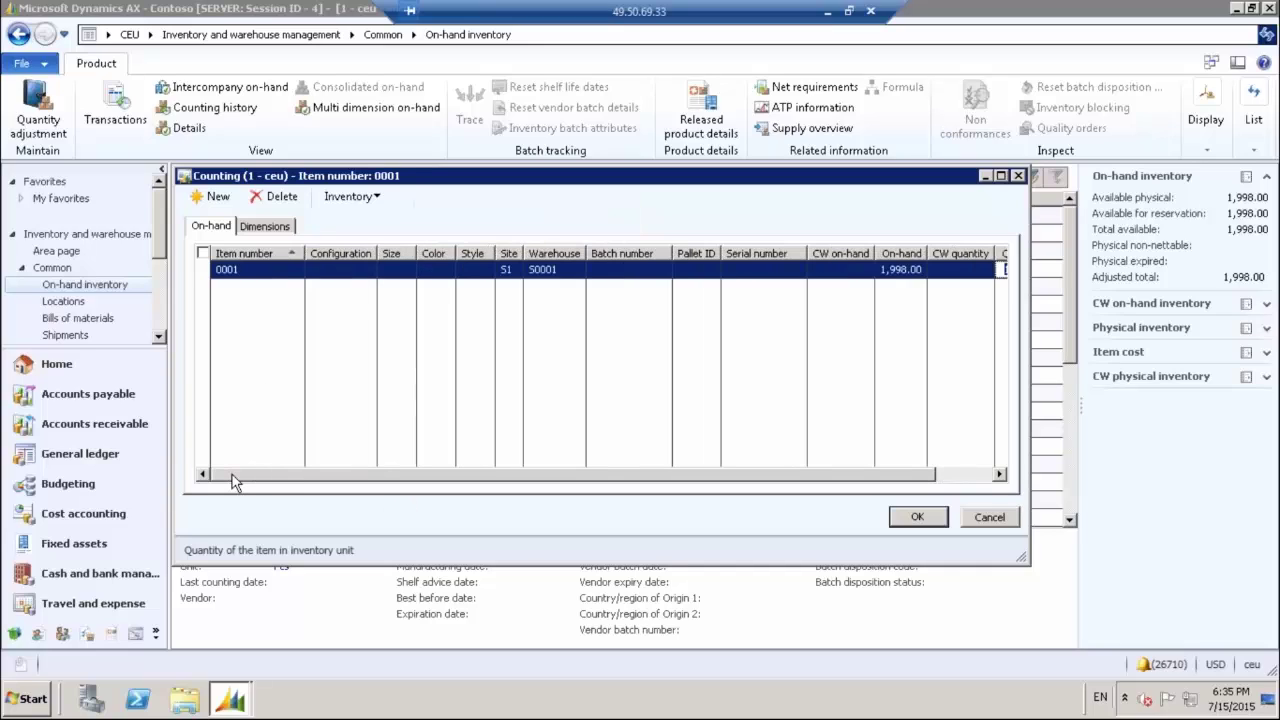
click(975, 480)
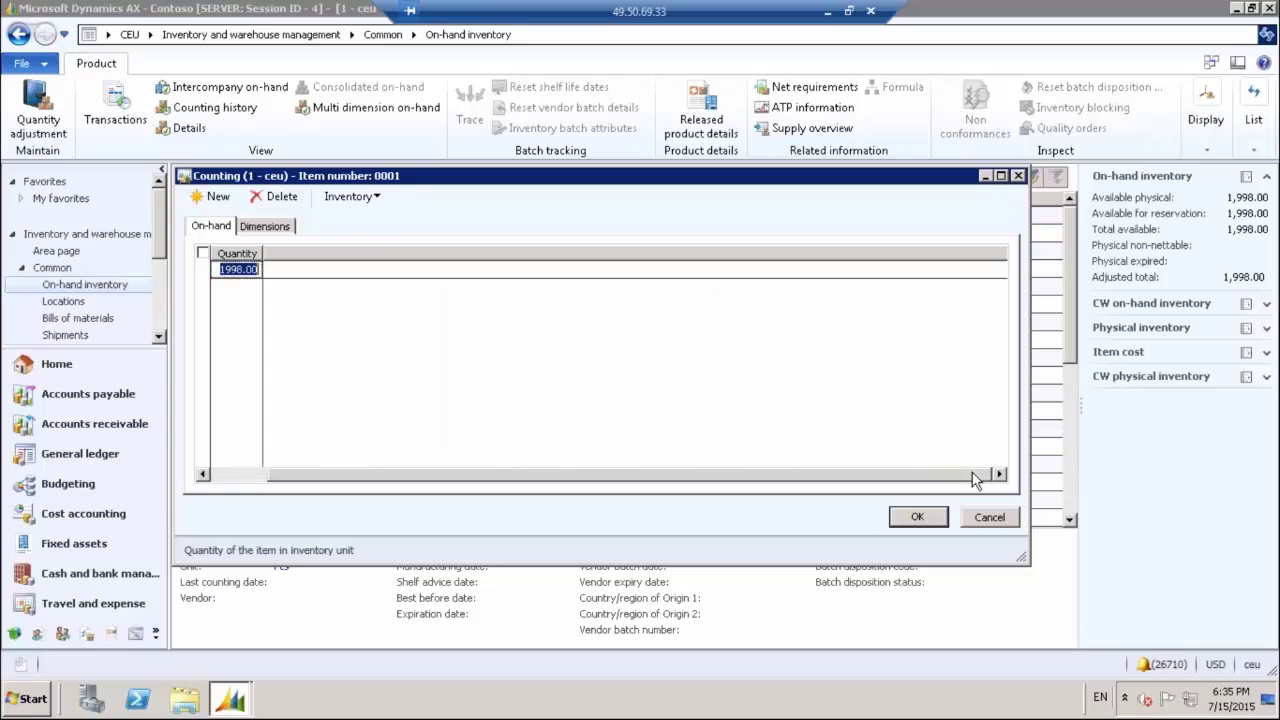
click(345, 198)
click(285, 314)
click(271, 227)
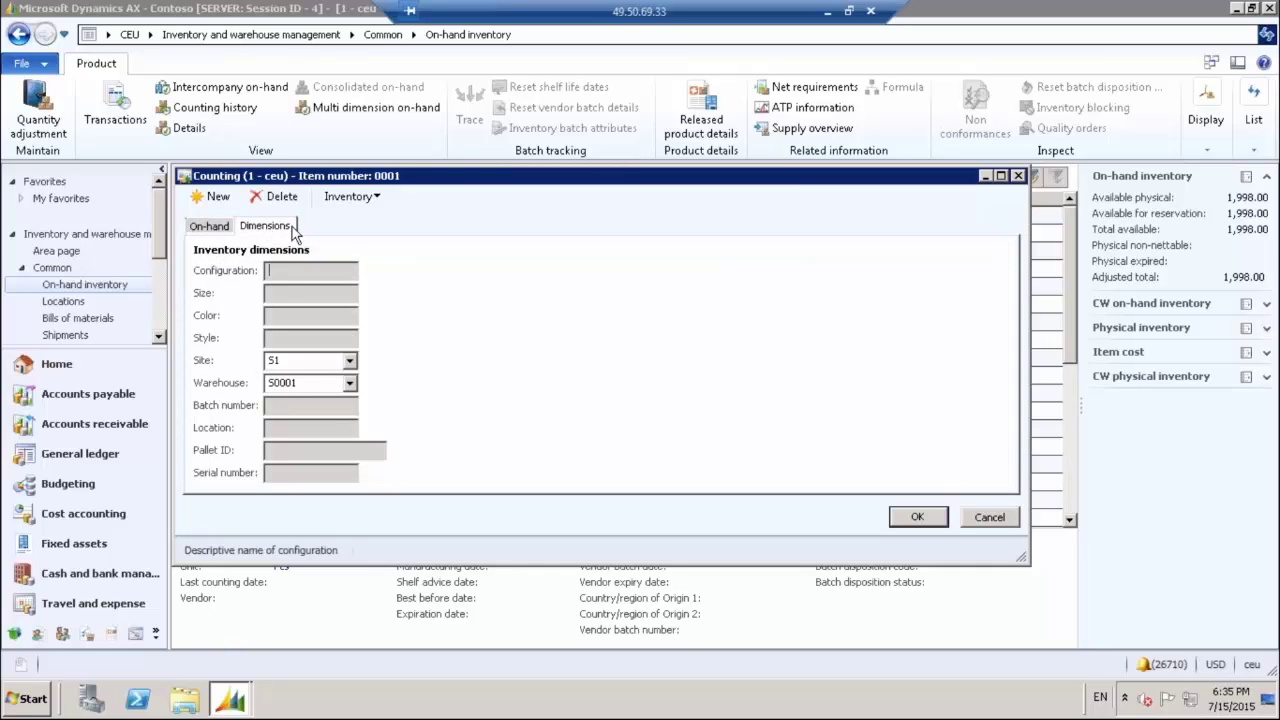
click(1002, 520)
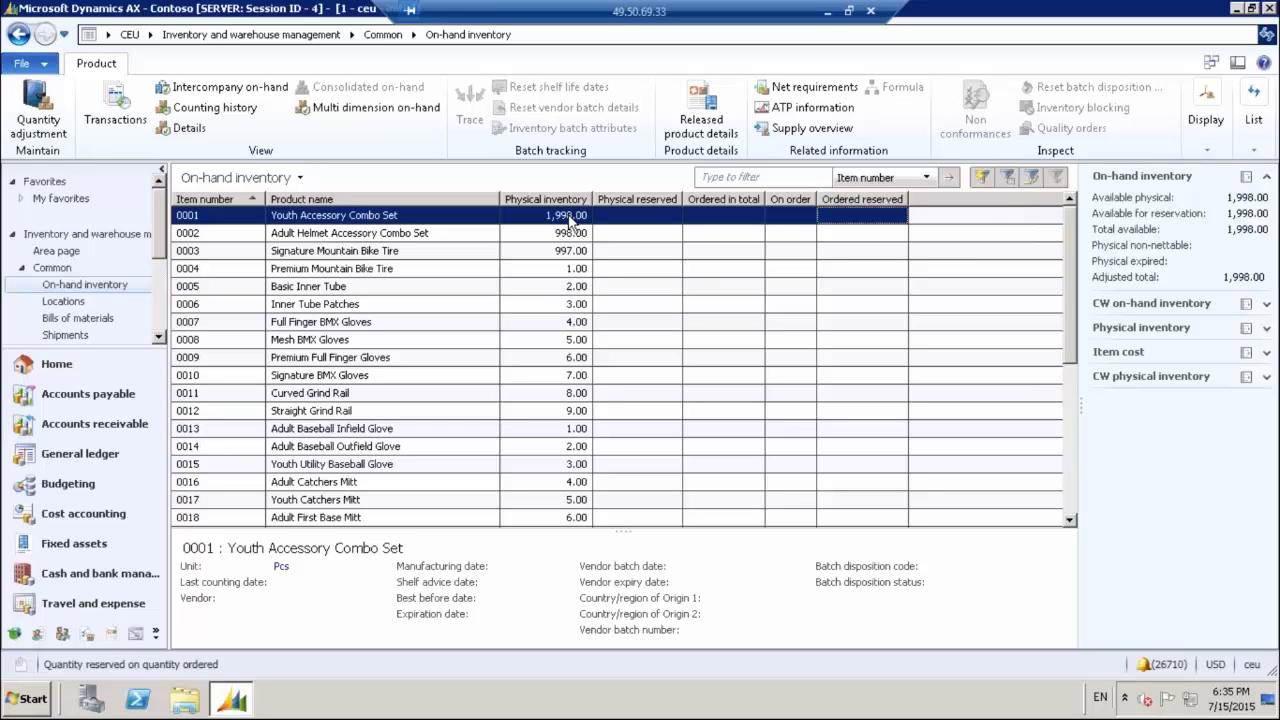
Open item 0001's inventory transactions in a maximized window and examine each line's reference, number, physical date and warehouse
click(115, 108)
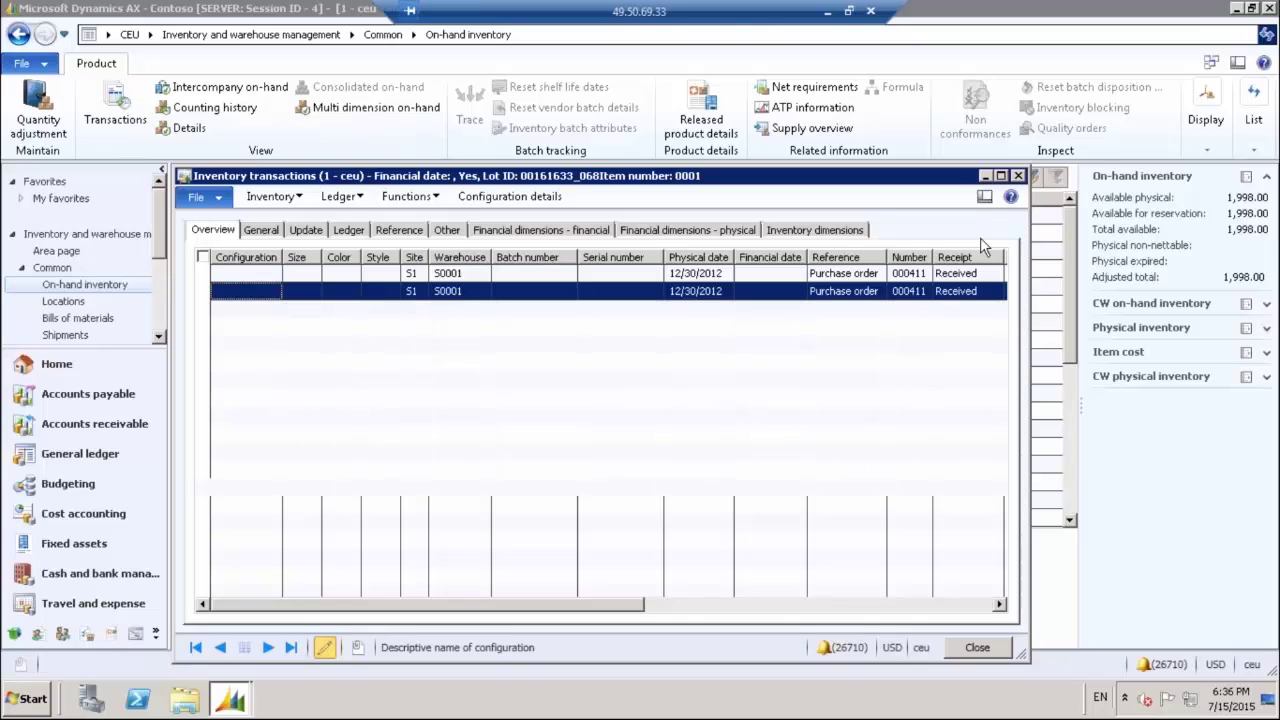
click(1001, 177)
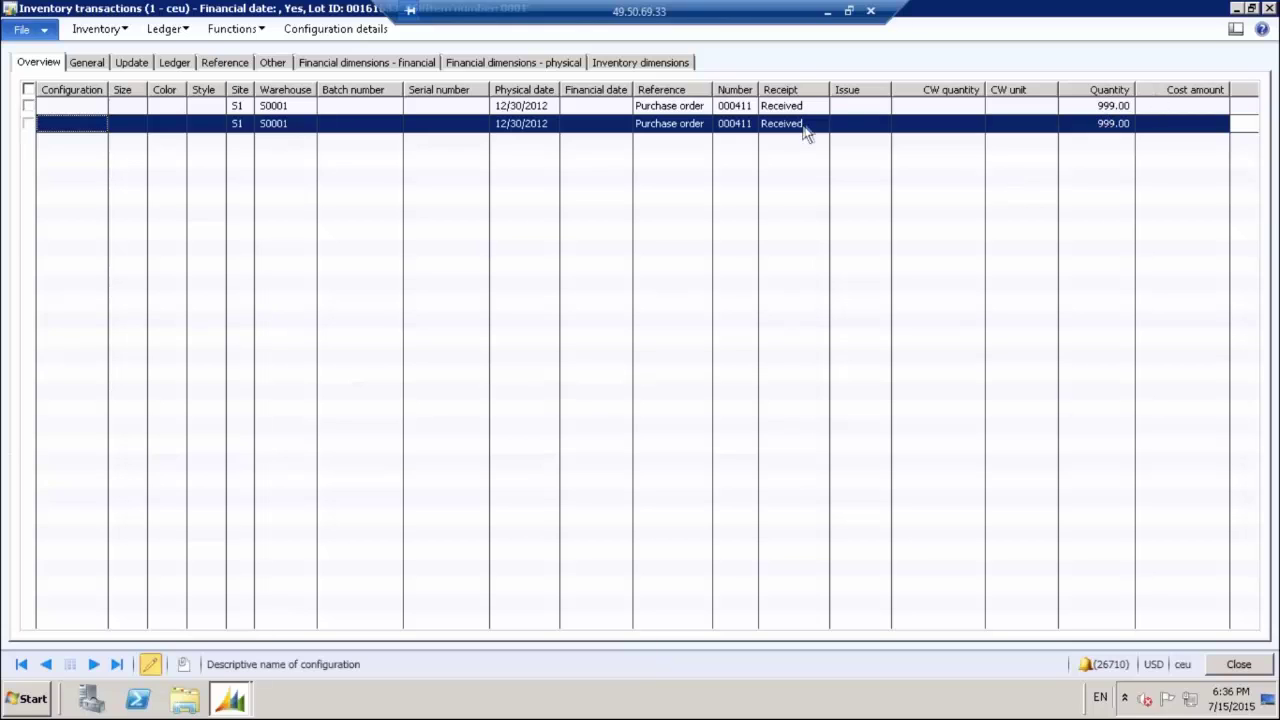
click(668, 107)
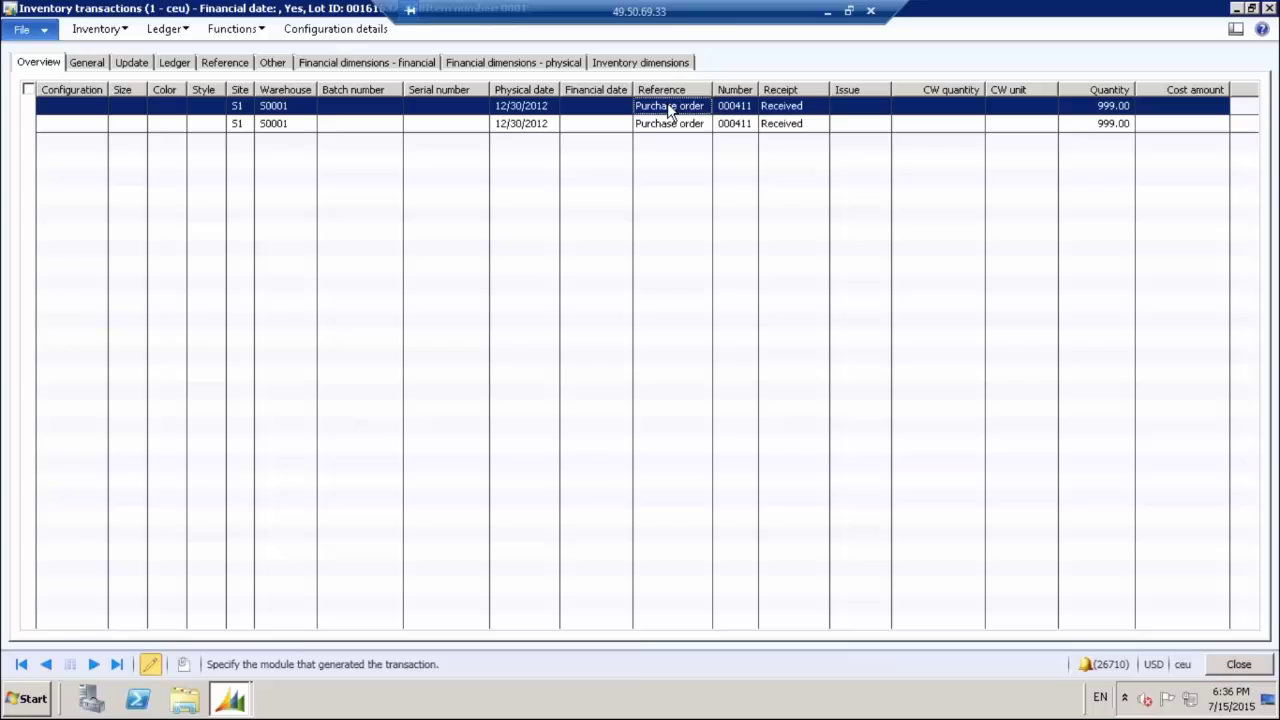
click(751, 107)
click(733, 130)
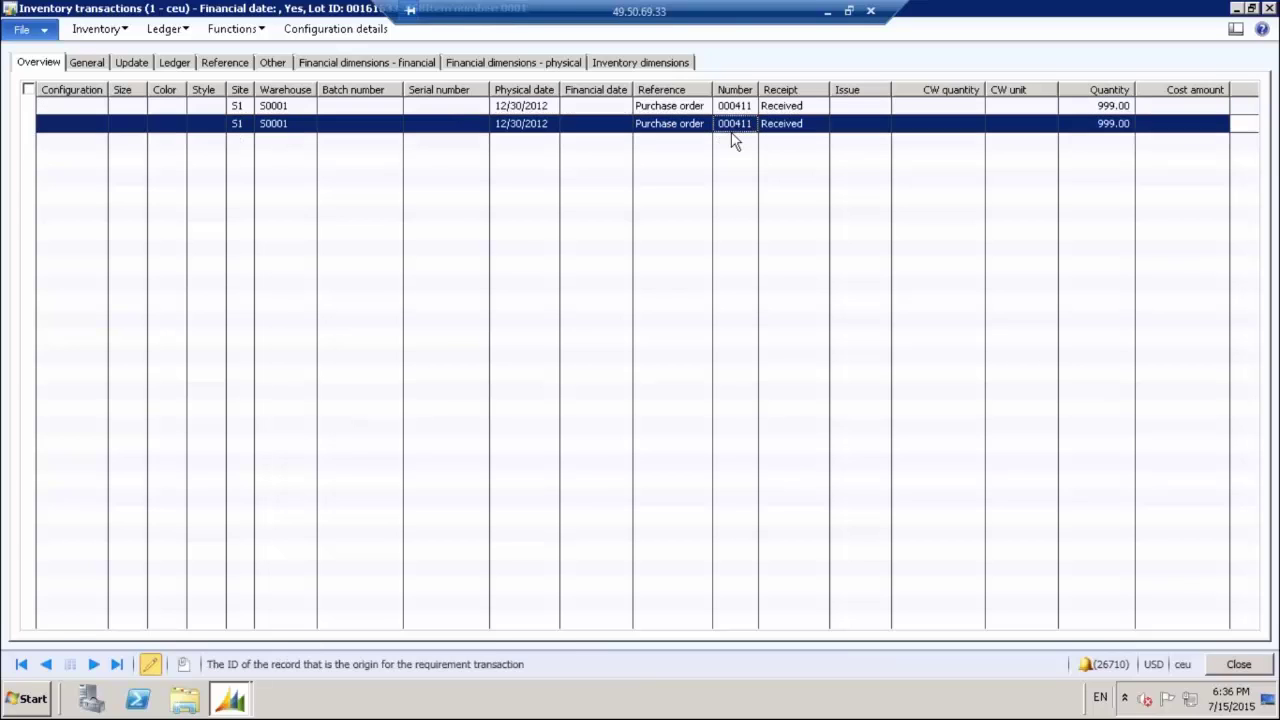
click(513, 107)
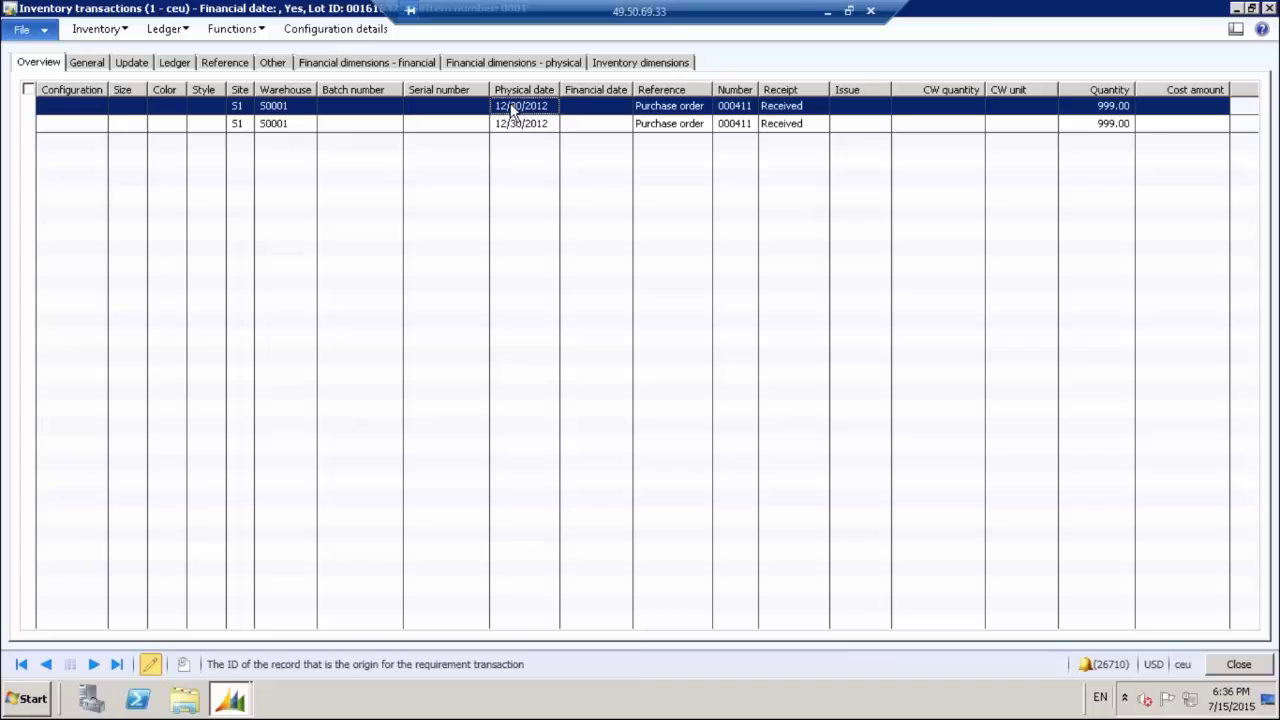
click(296, 107)
click(275, 130)
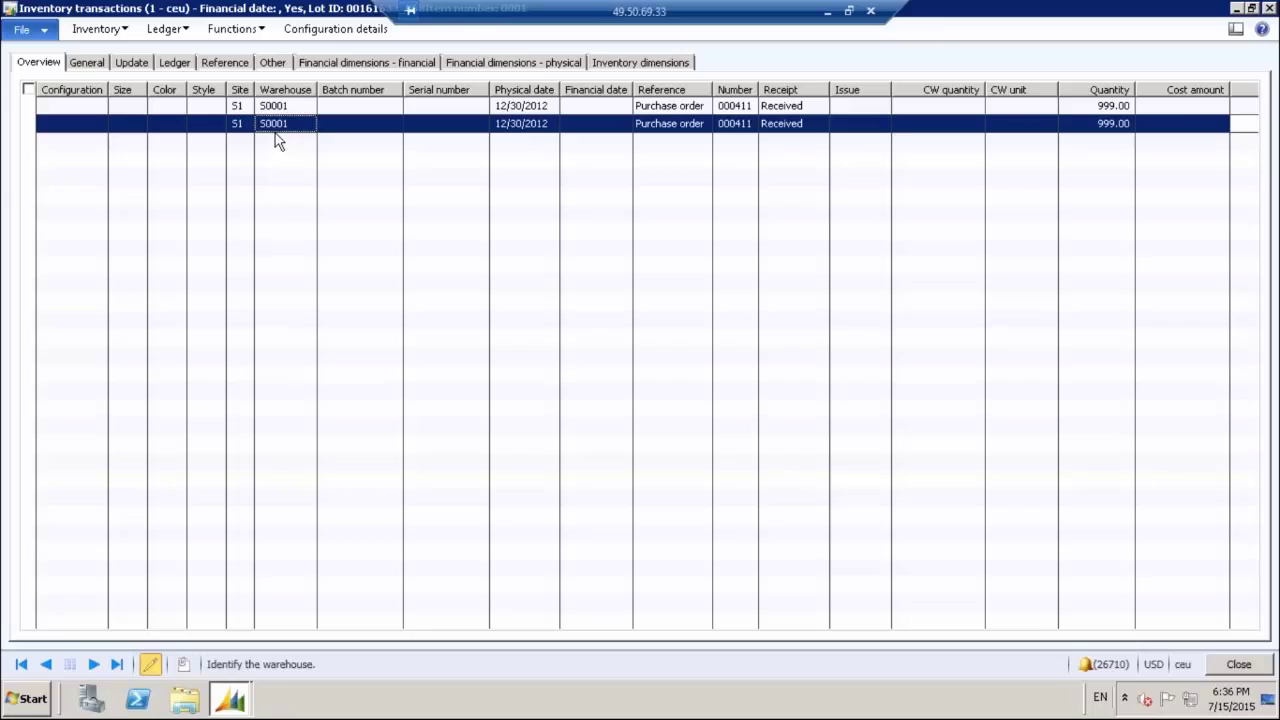
Examine the transaction's general information, physical update values, ledger postings, and reference party with unit price
click(86, 63)
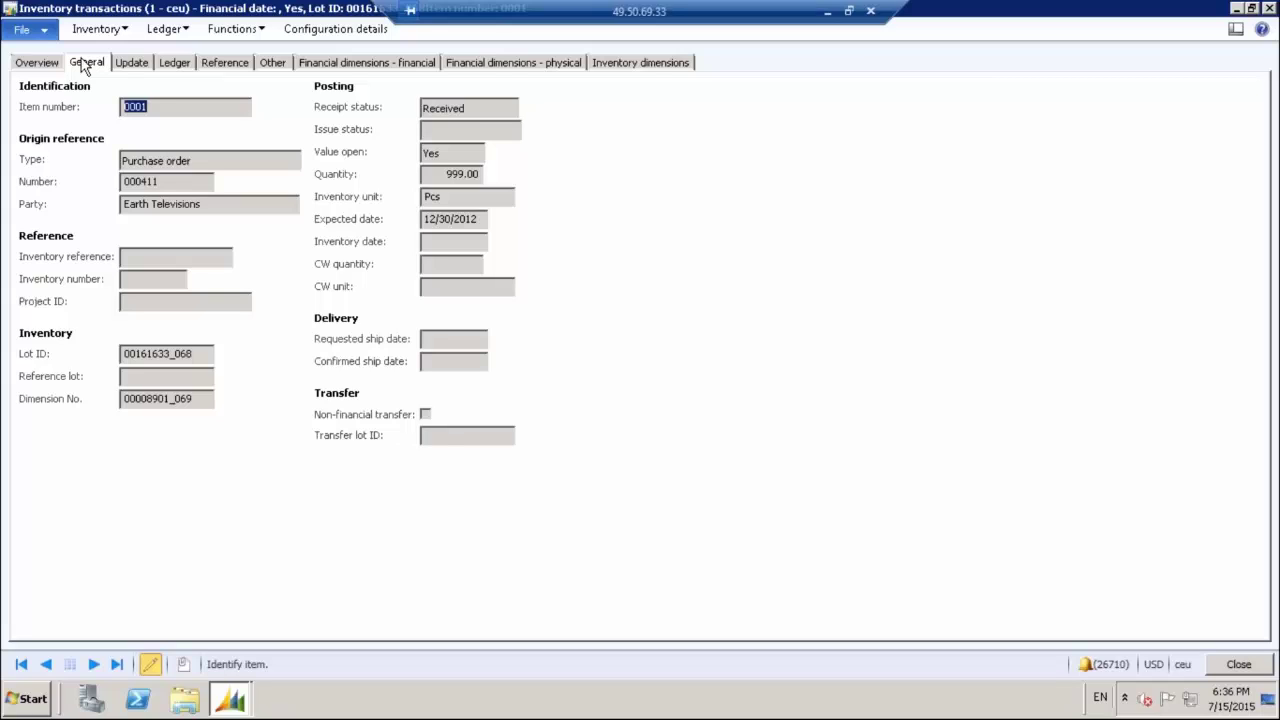
click(148, 64)
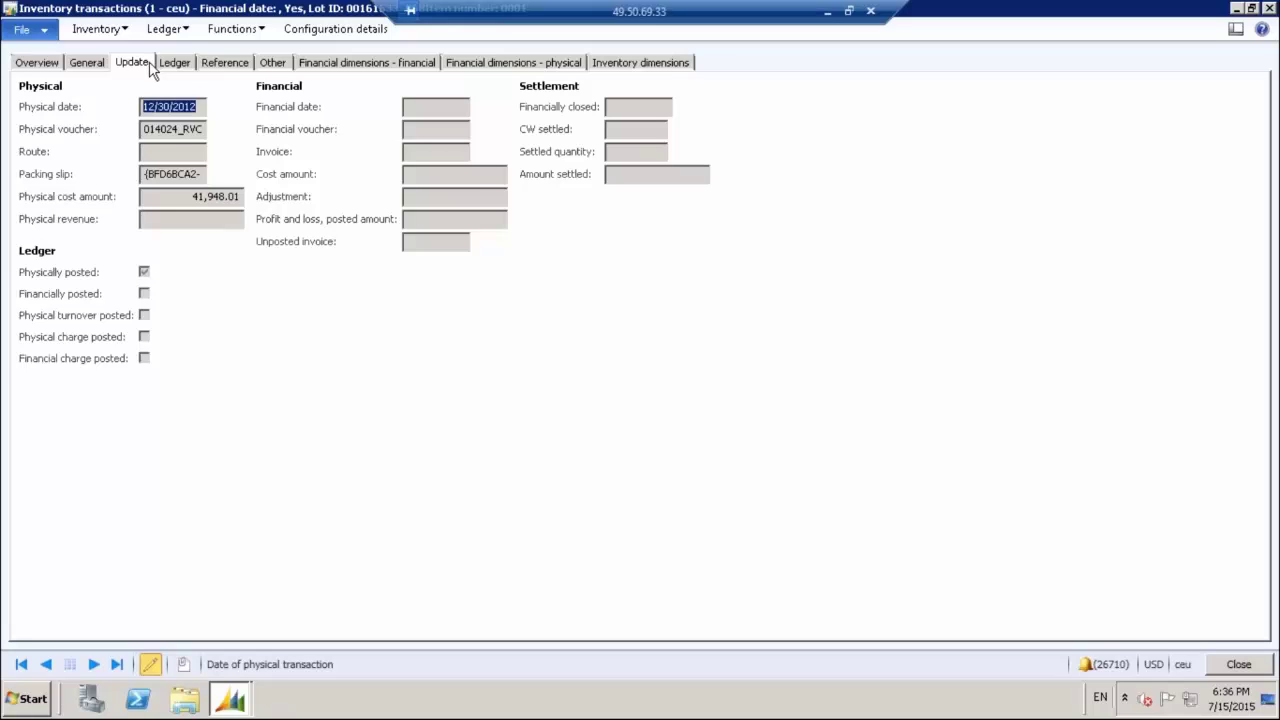
click(188, 129)
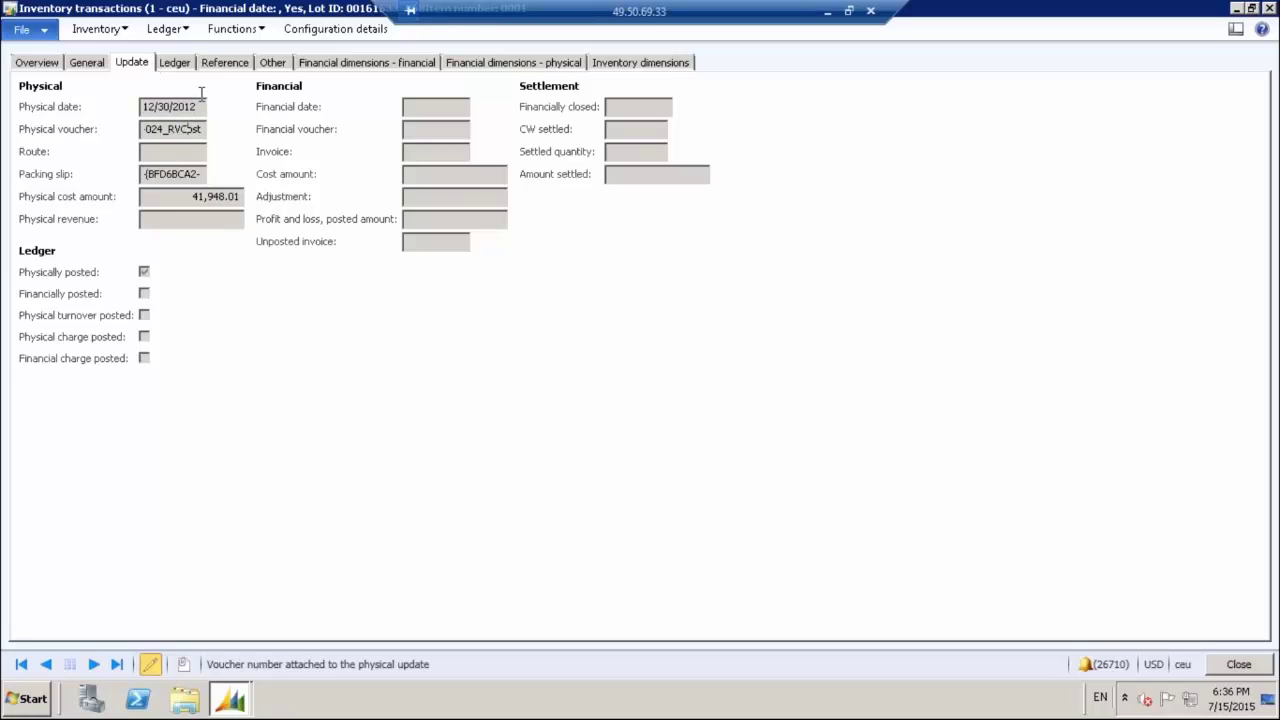
click(176, 64)
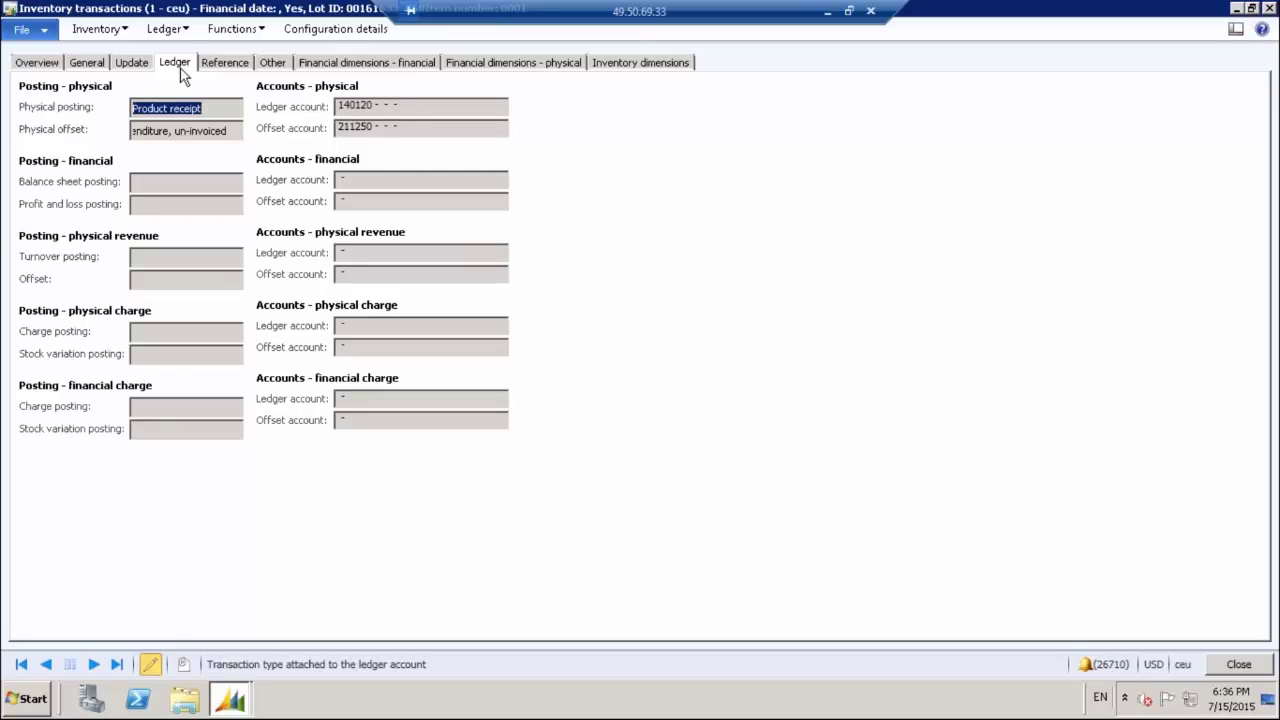
click(224, 66)
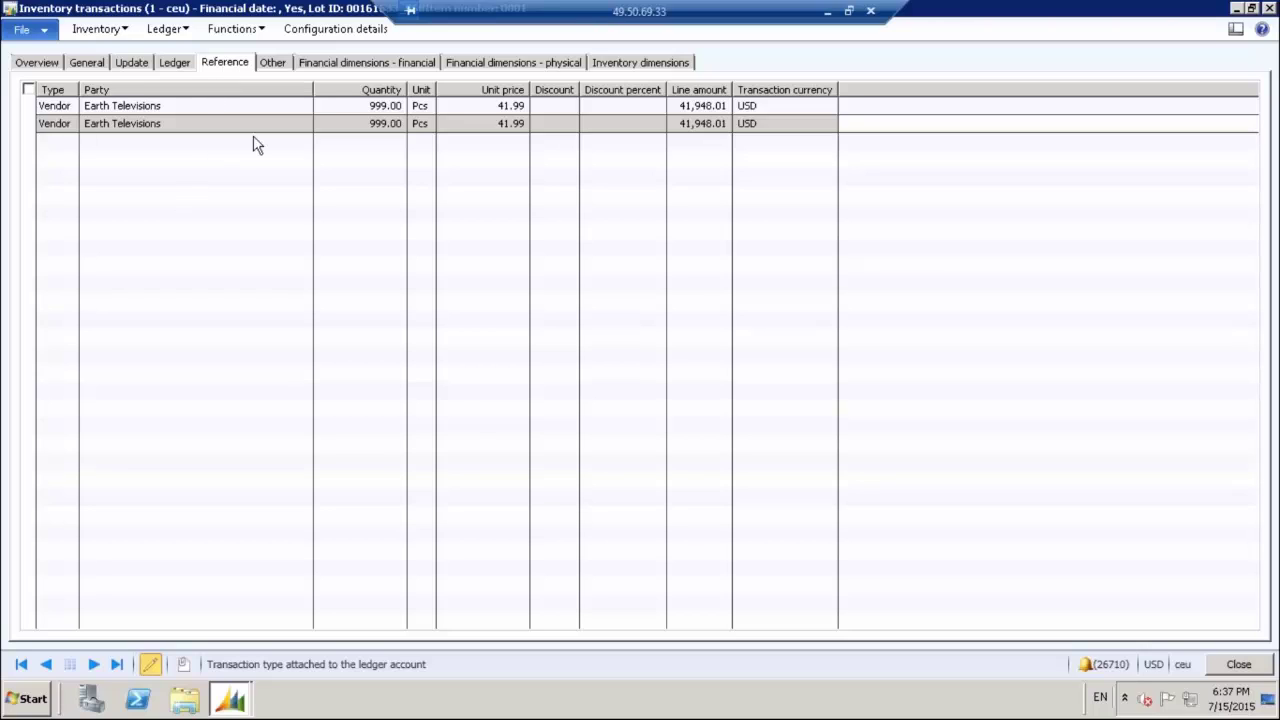
click(518, 114)
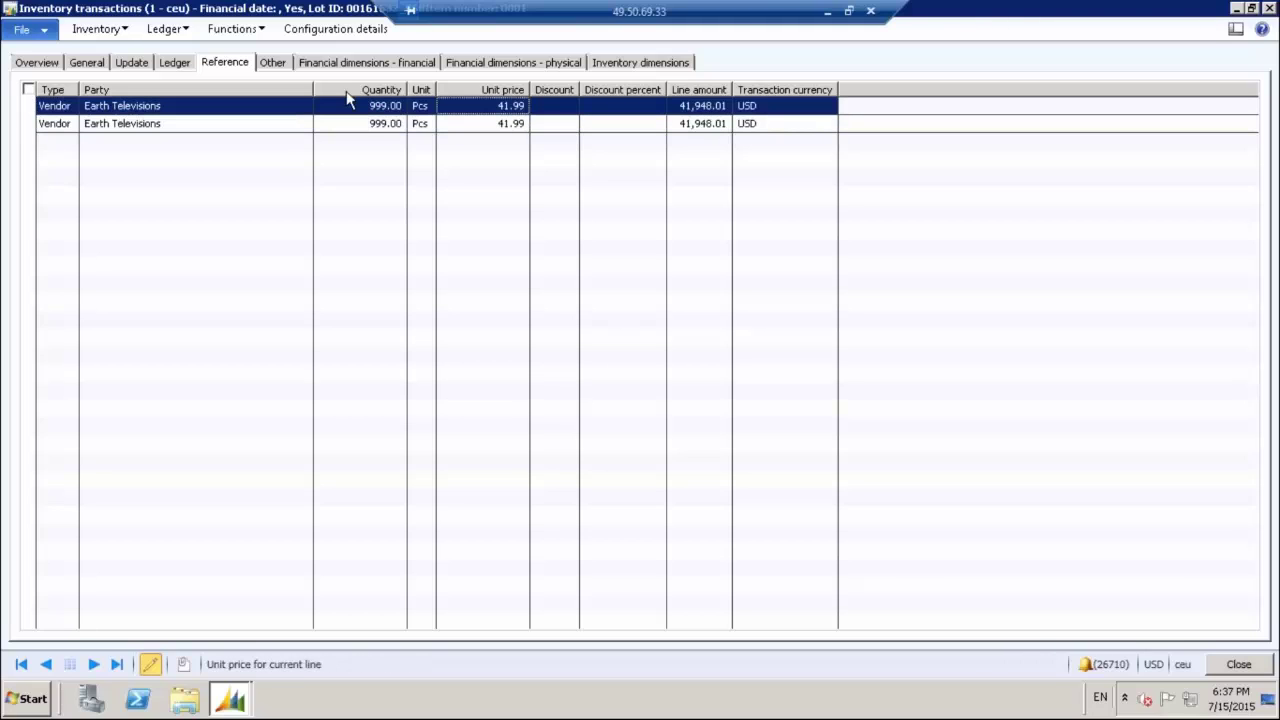
Review the transaction's other details, financial and physical financial dimensions, and inventory dimensions, and return to the transaction overview
click(271, 64)
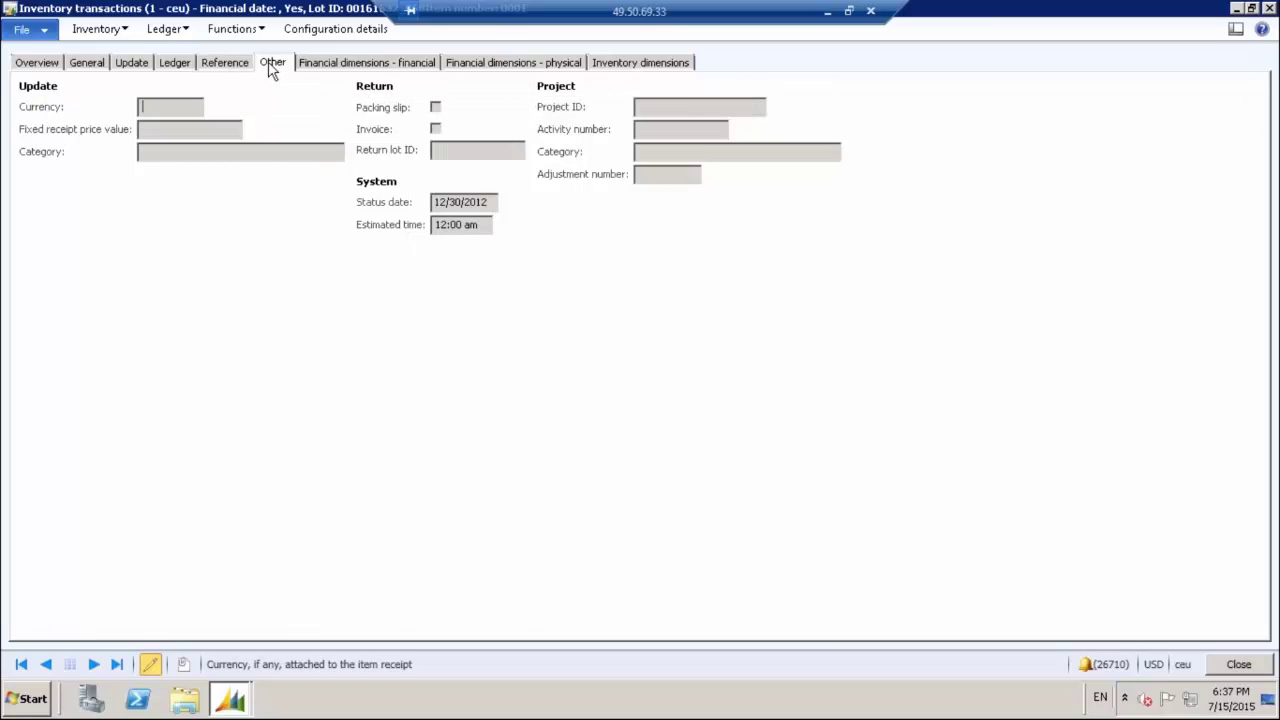
click(333, 68)
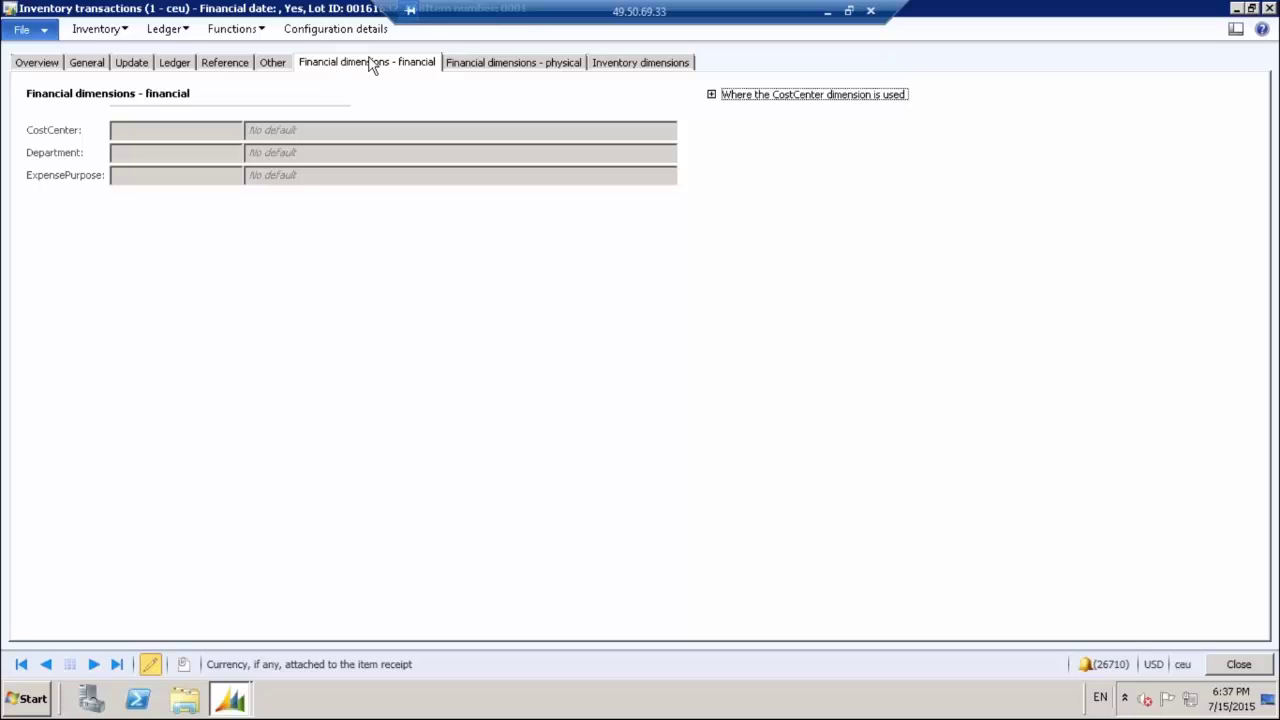
click(479, 66)
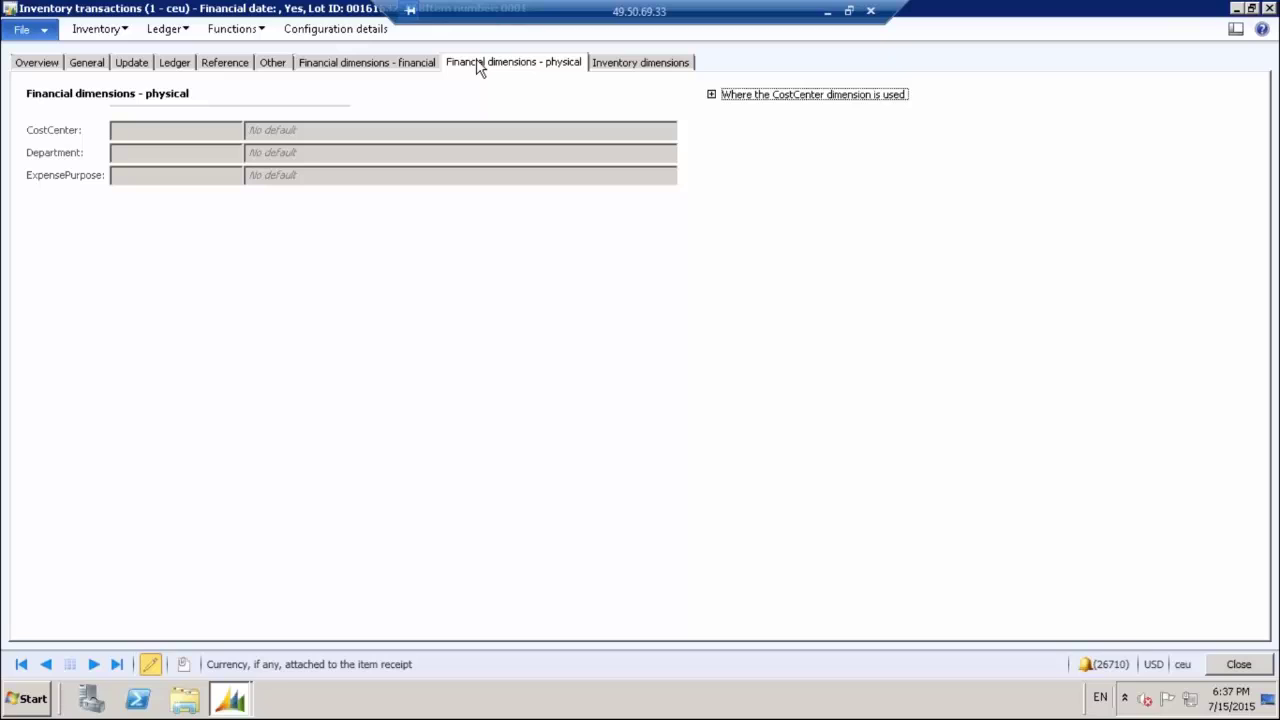
click(619, 65)
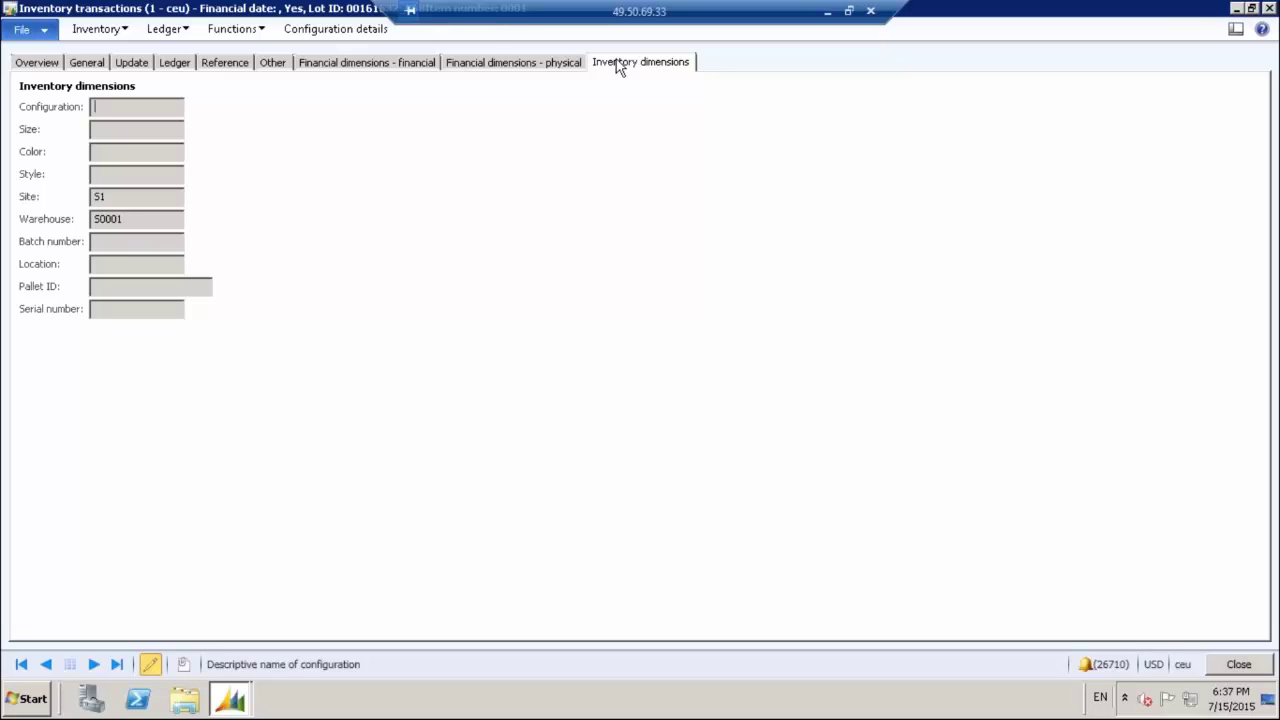
click(27, 65)
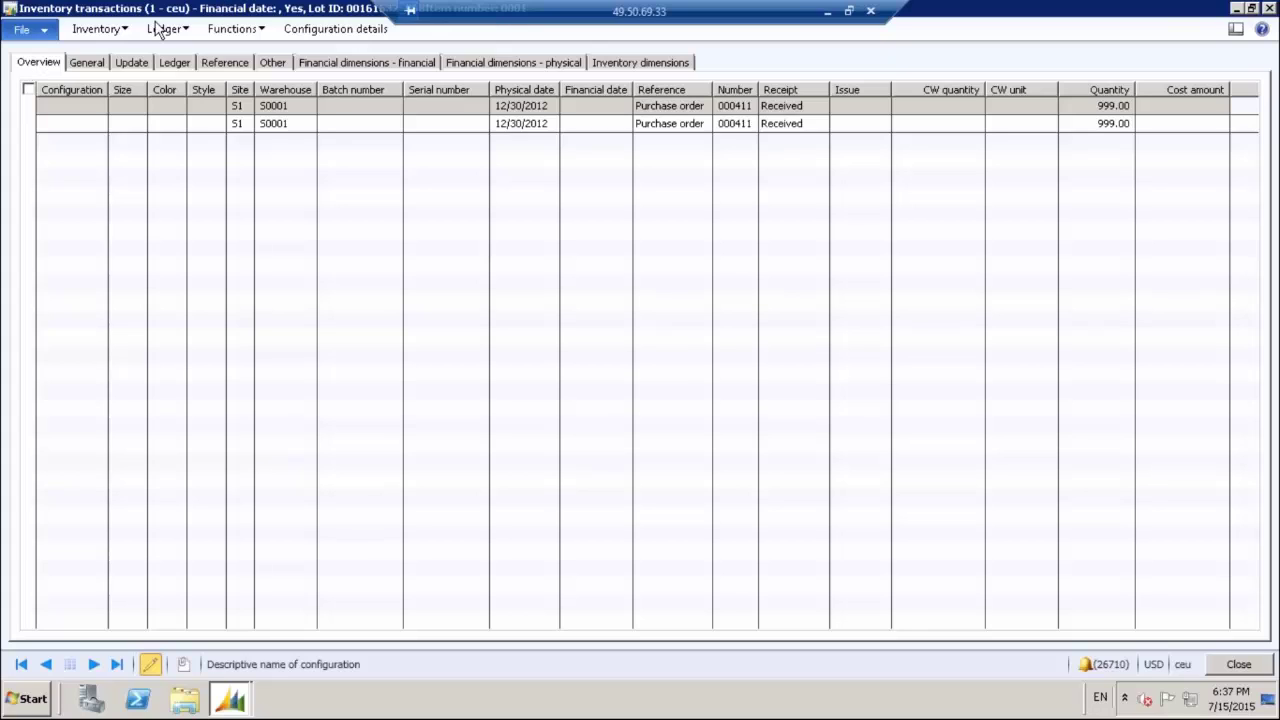
View the transactions in the physical voucher and in the financial voucher for the first transaction line, closing each window
click(110, 34)
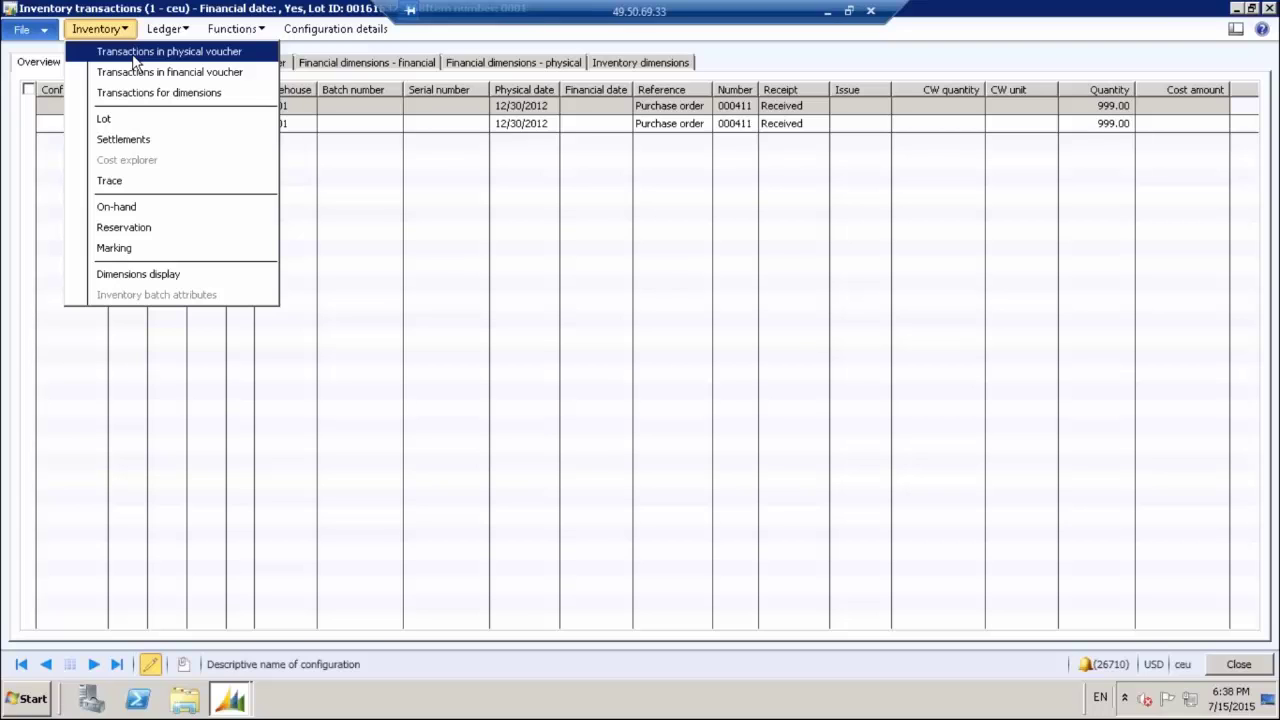
click(135, 62)
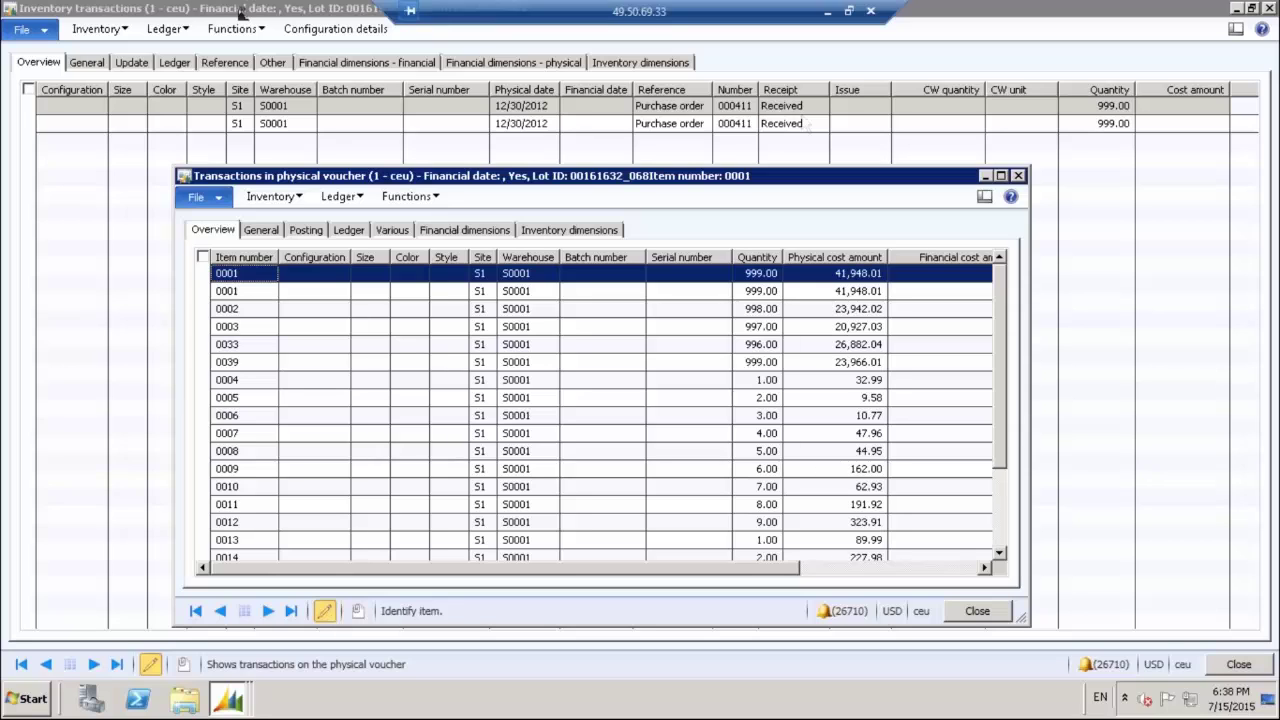
click(1019, 175)
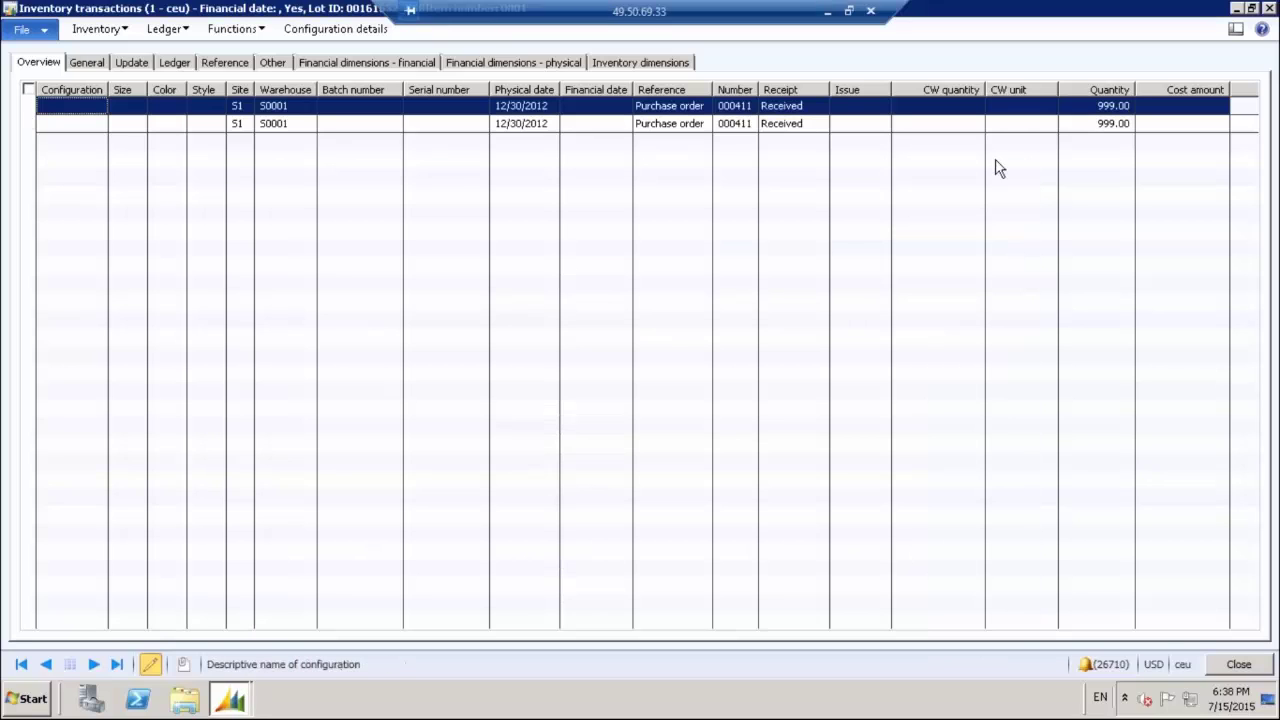
click(128, 29)
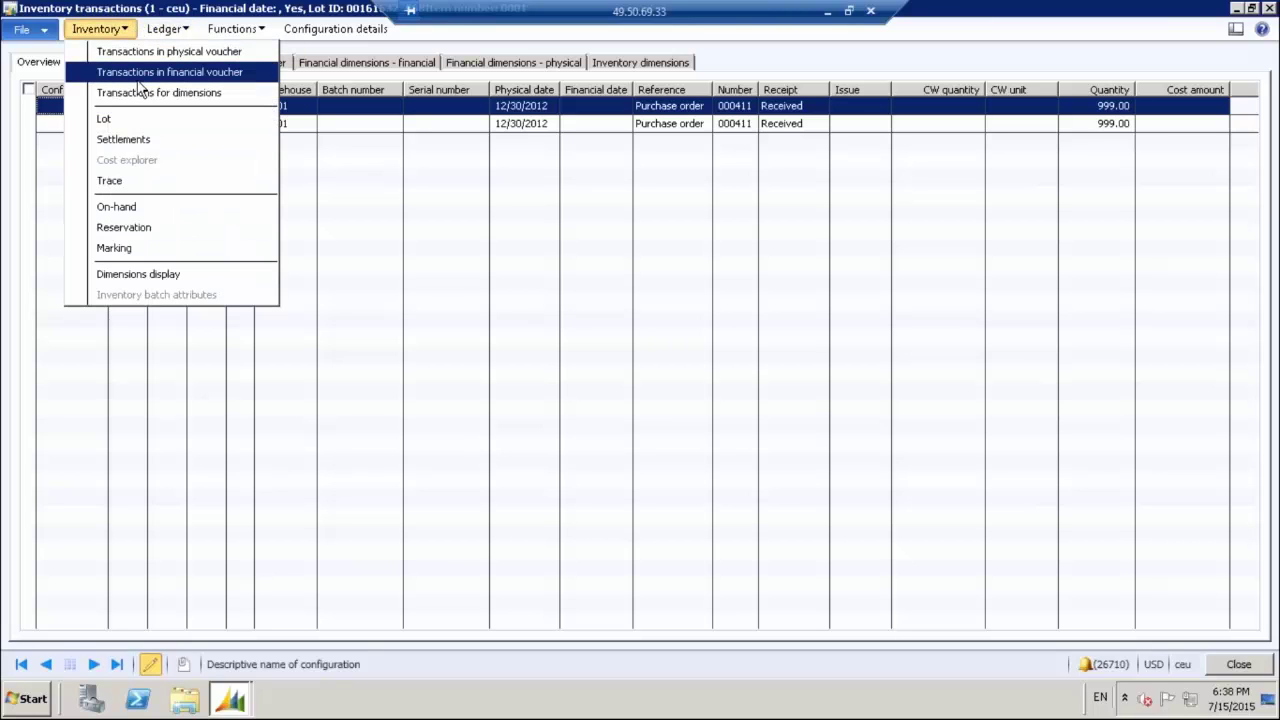
click(140, 74)
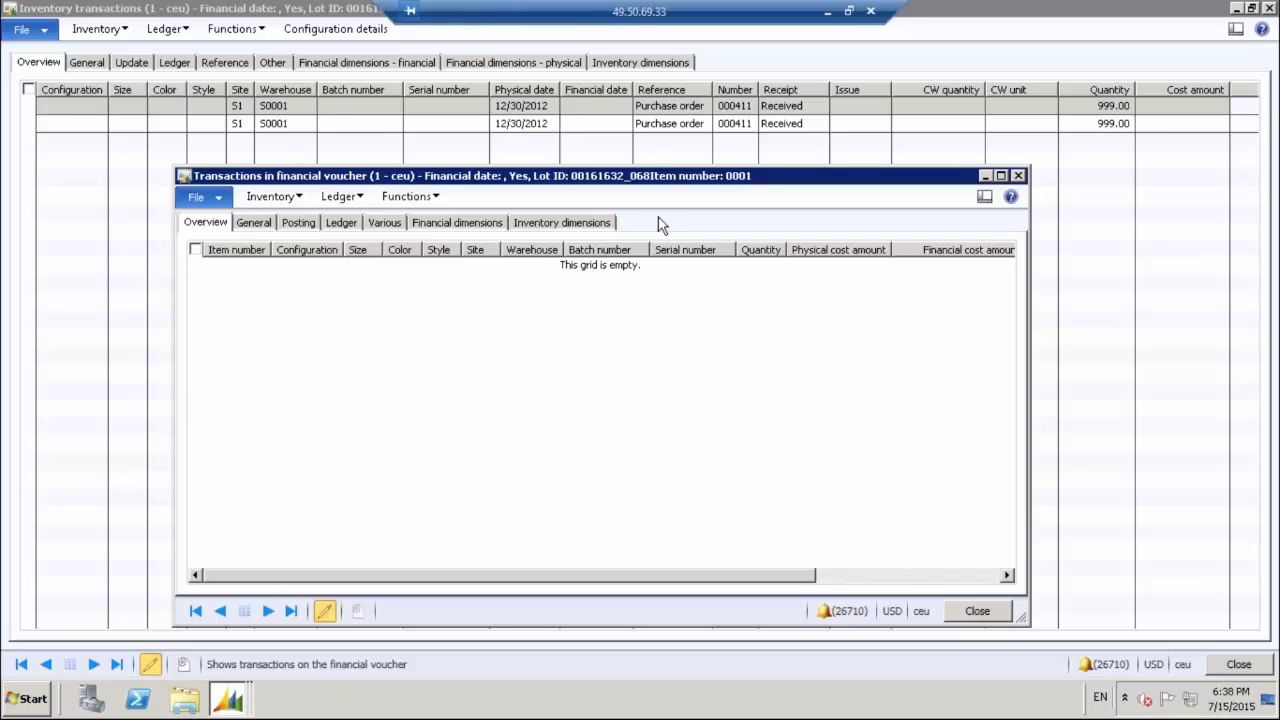
click(1018, 177)
View the inventory transactions for the first line's dimensions and close that window
click(102, 32)
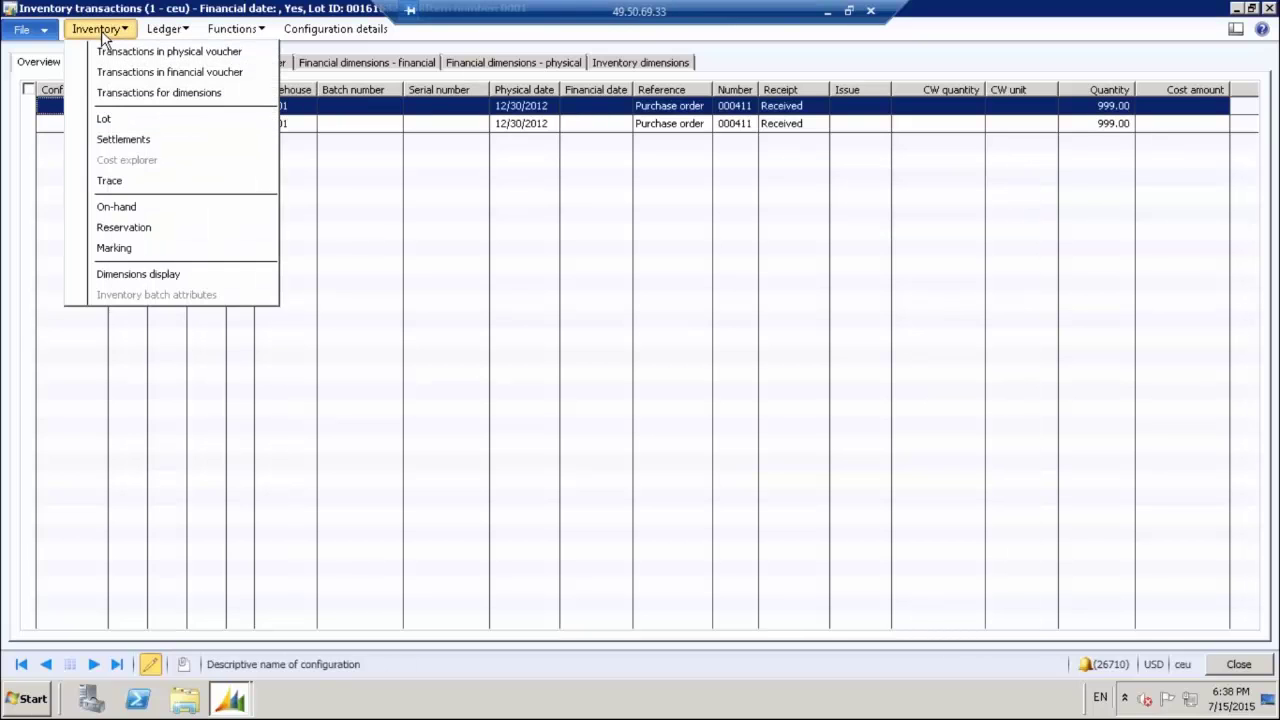
click(134, 92)
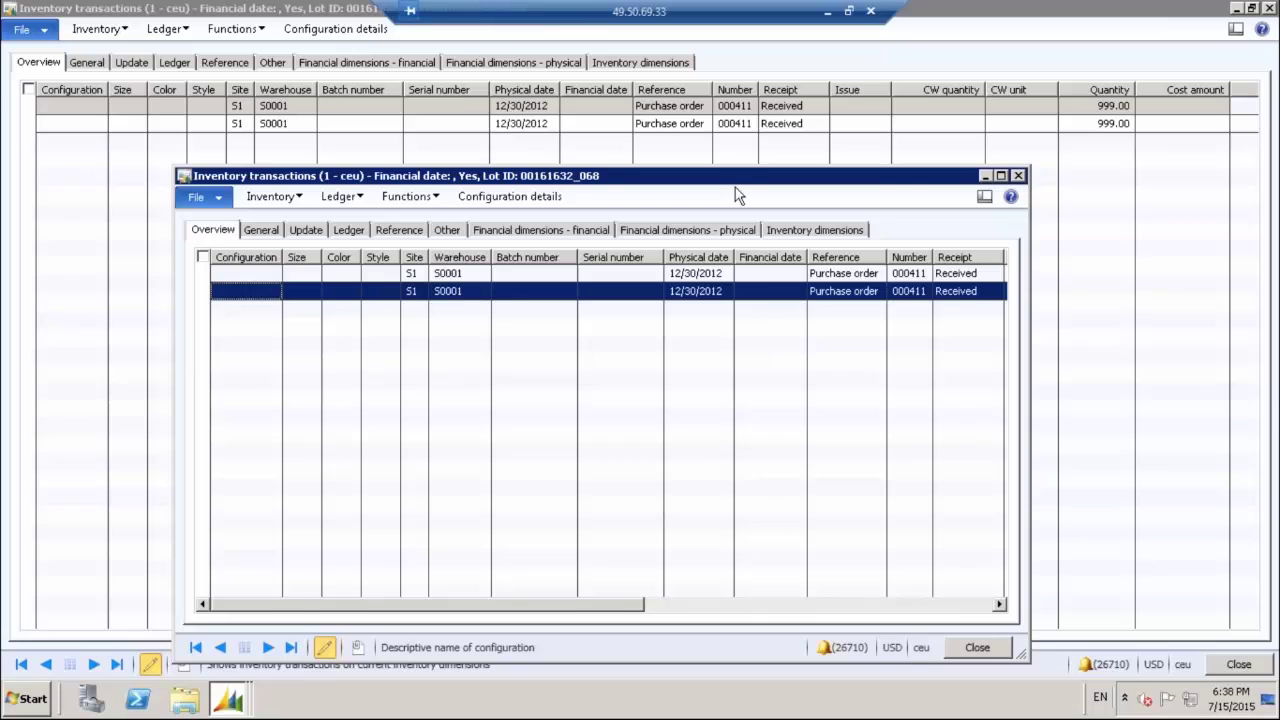
click(1018, 178)
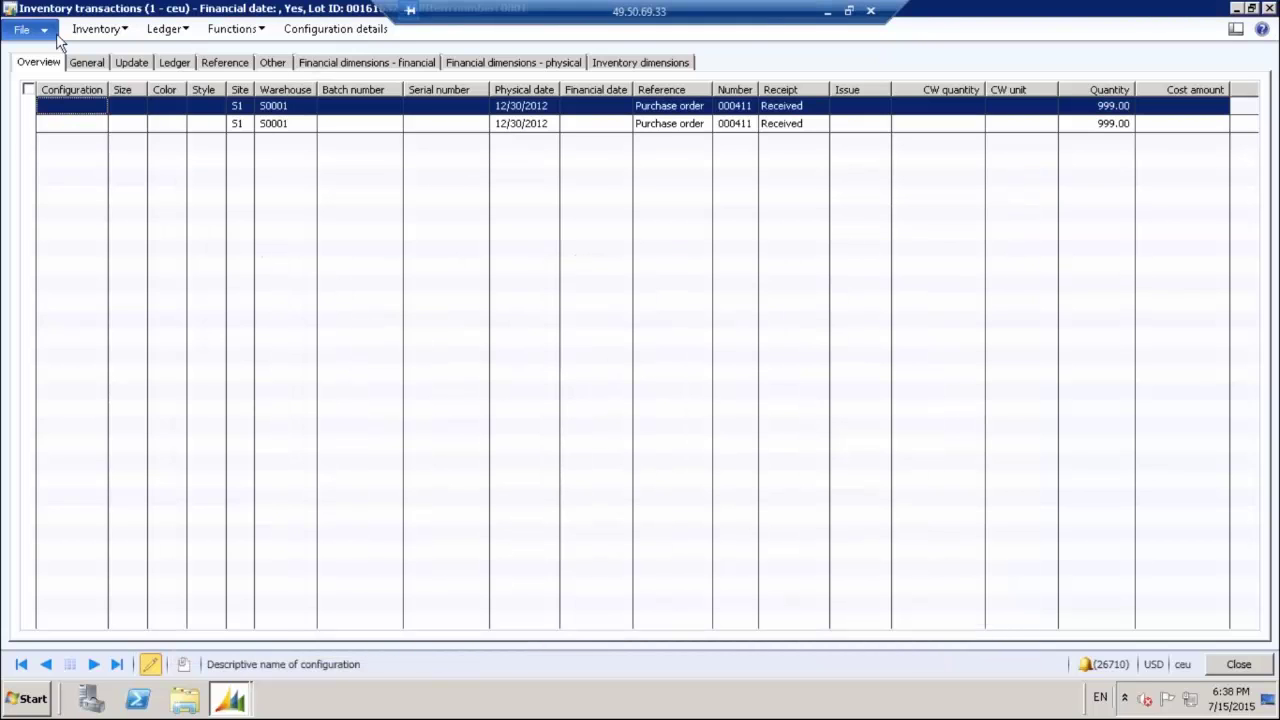
Trace the inventory dimensions of the first transaction line in a maximized window and examine its purchase order entry in the tree
click(85, 36)
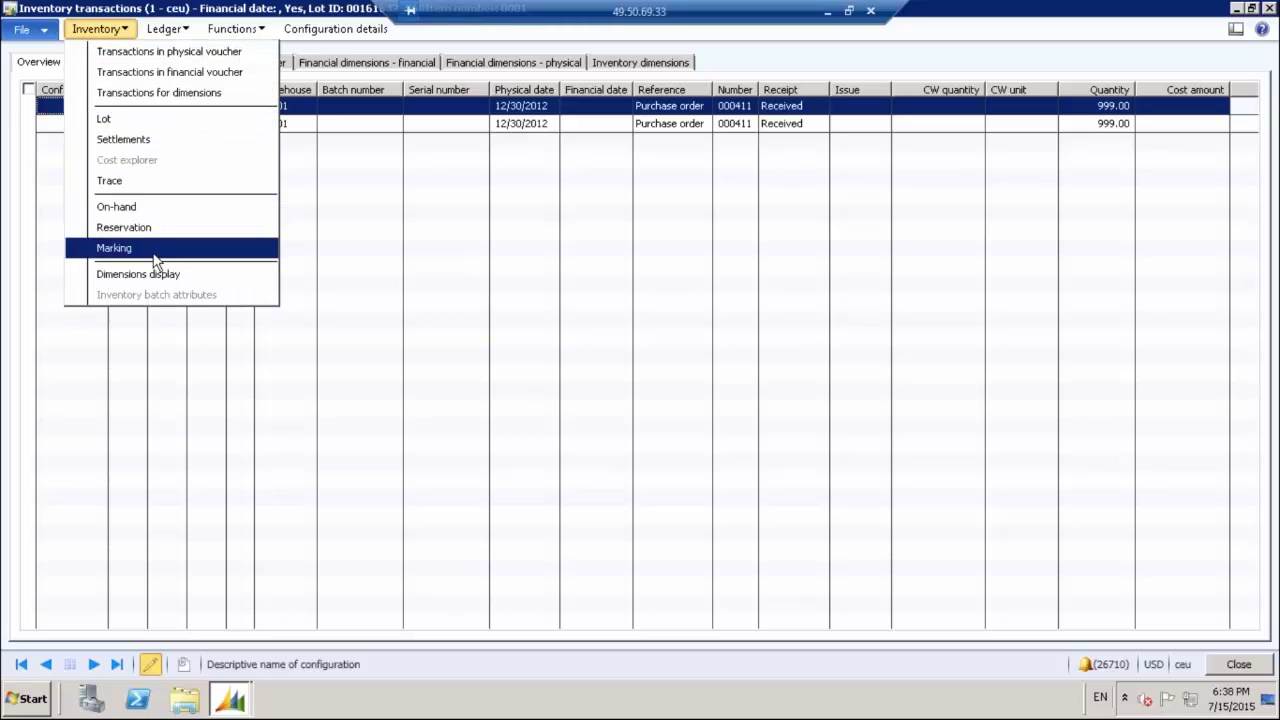
click(180, 186)
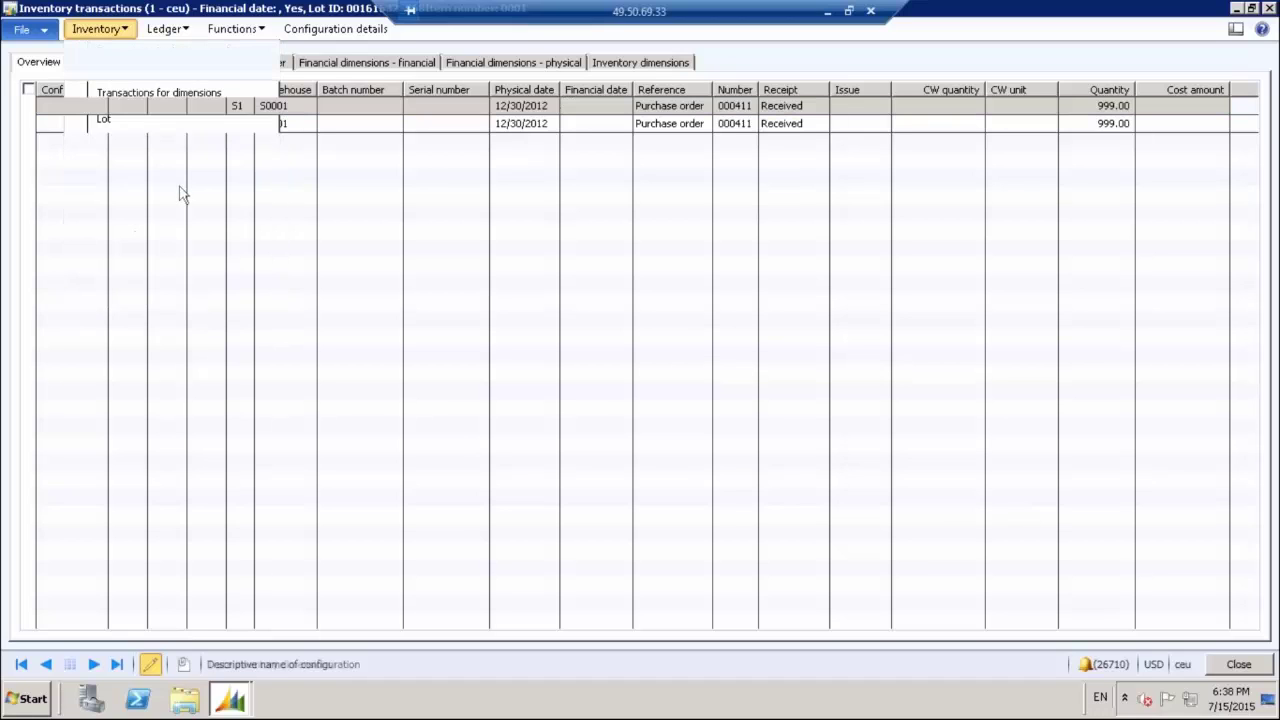
click(206, 230)
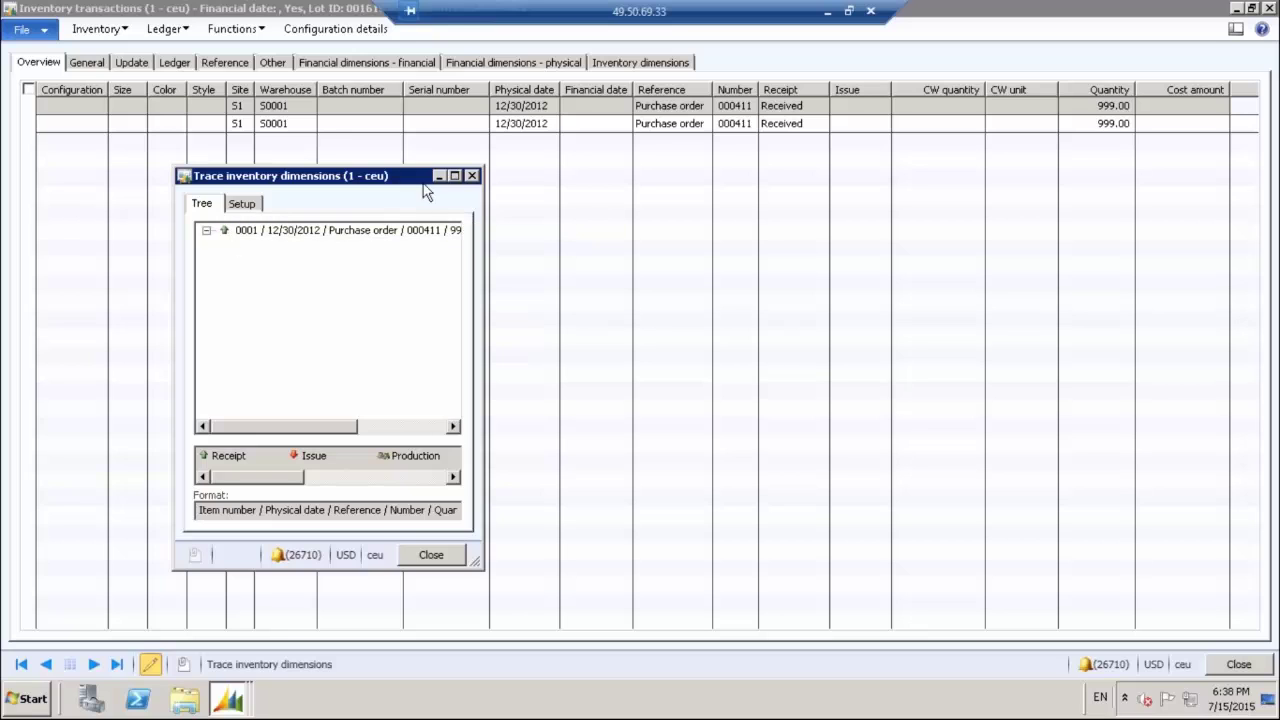
click(455, 176)
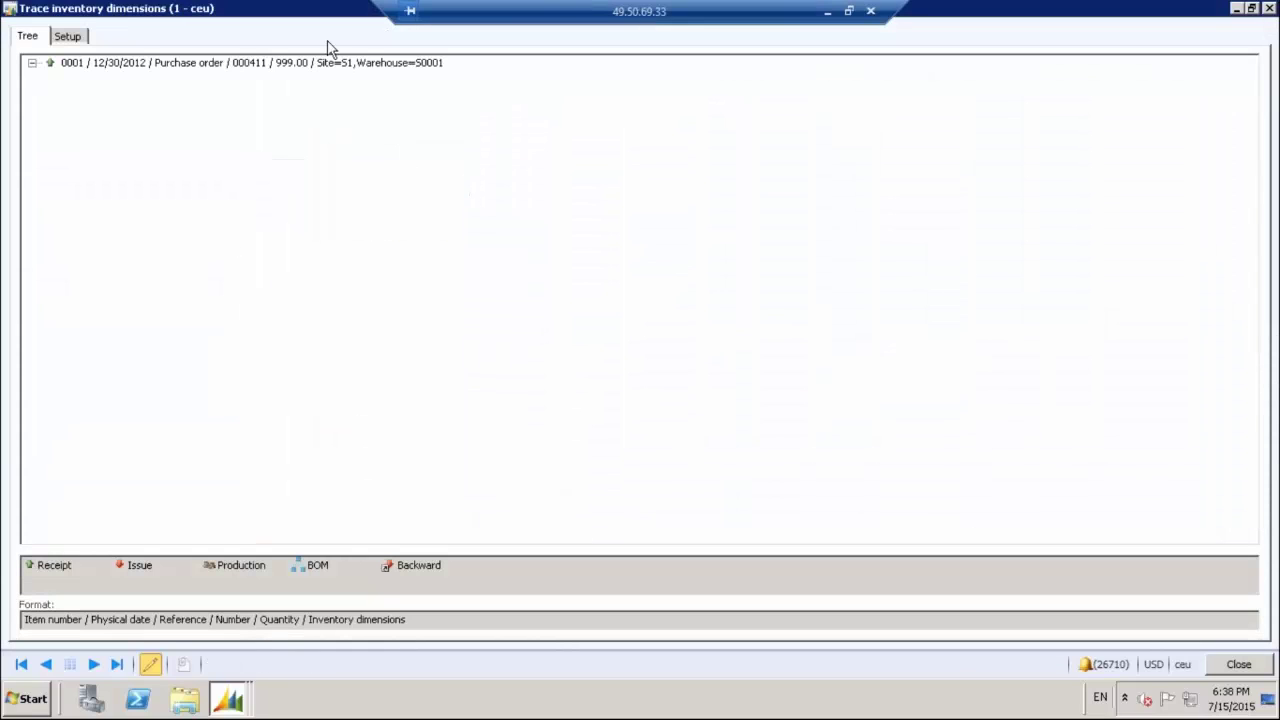
click(70, 64)
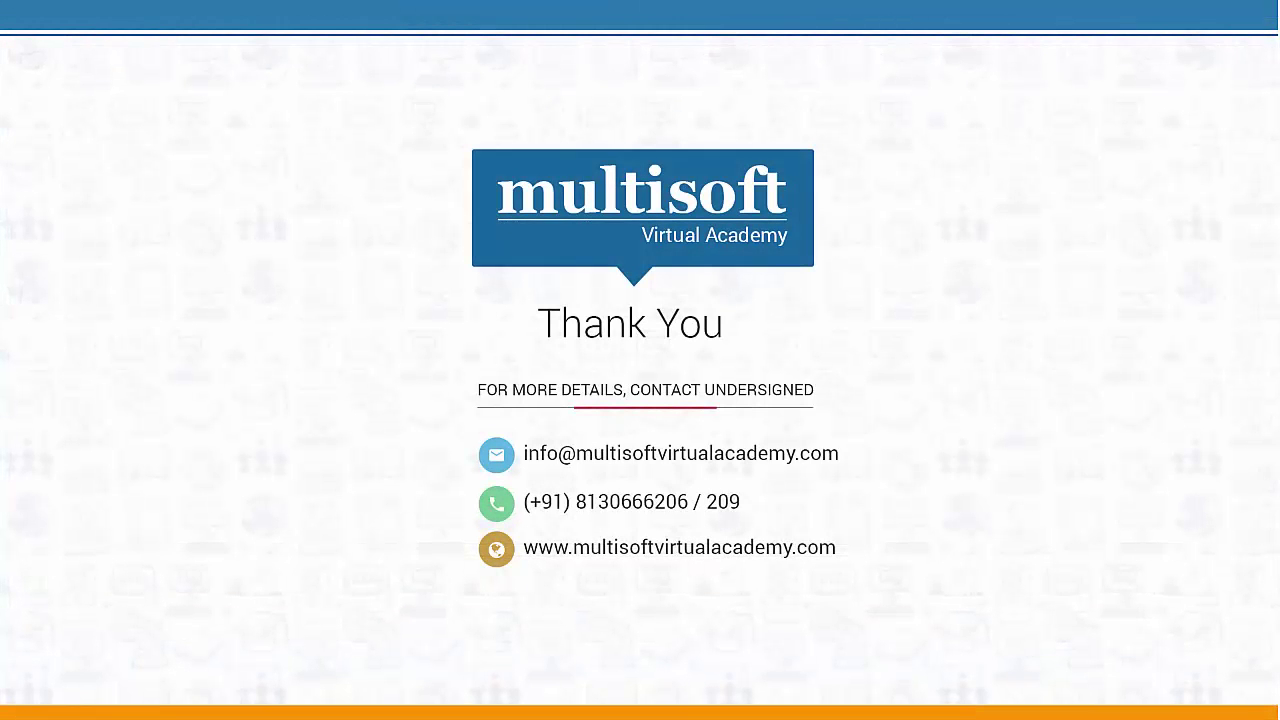